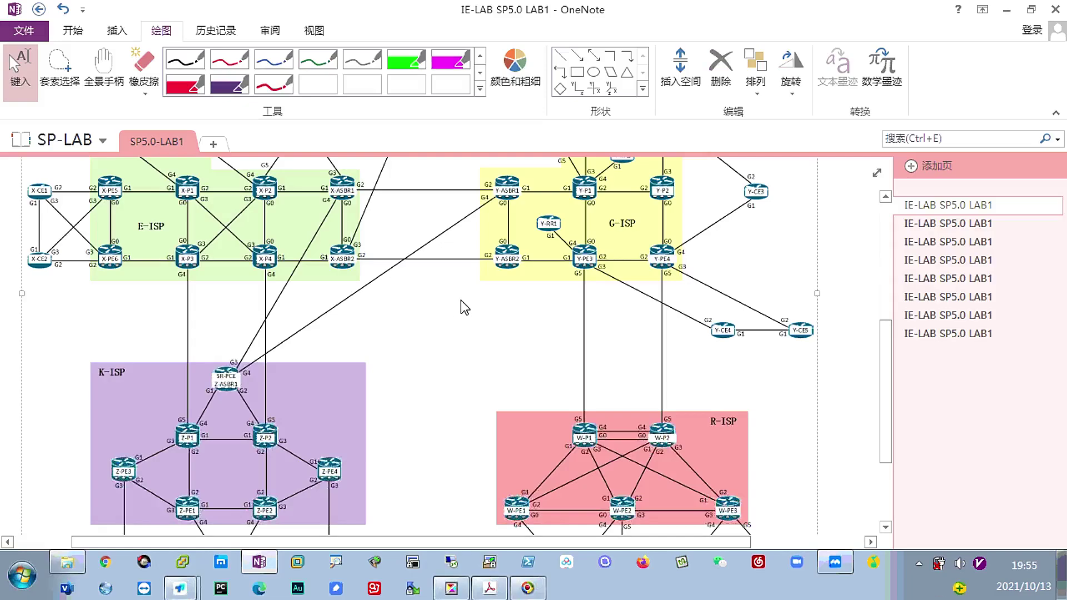
pyautogui.scroll(1, 455, 300)
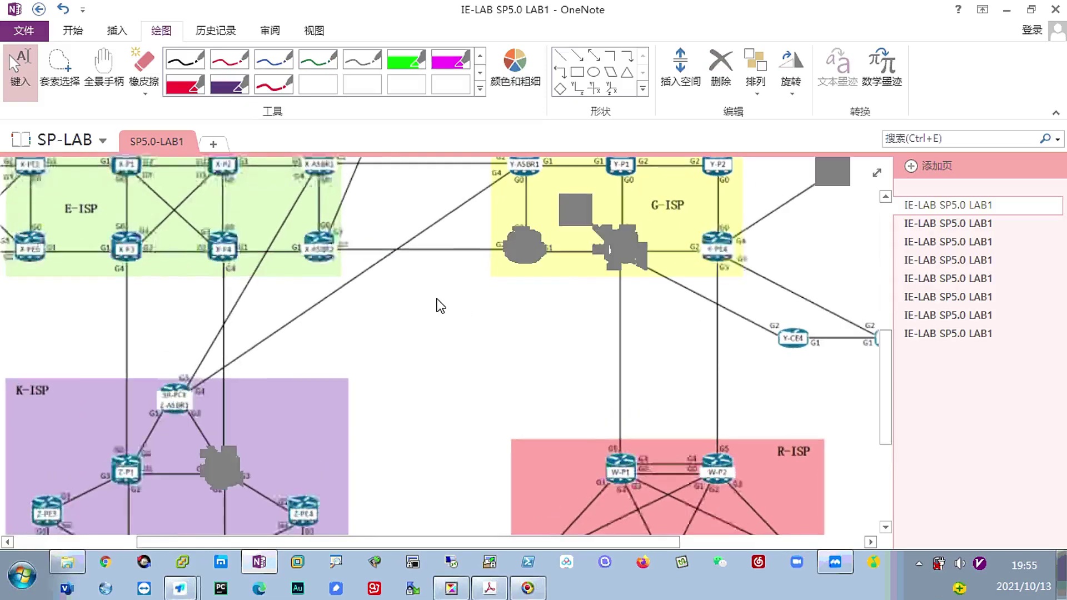
pyautogui.scroll(1, 440, 305)
pyautogui.scroll(1, 440, 305)
pyautogui.scroll(1, 440, 305)
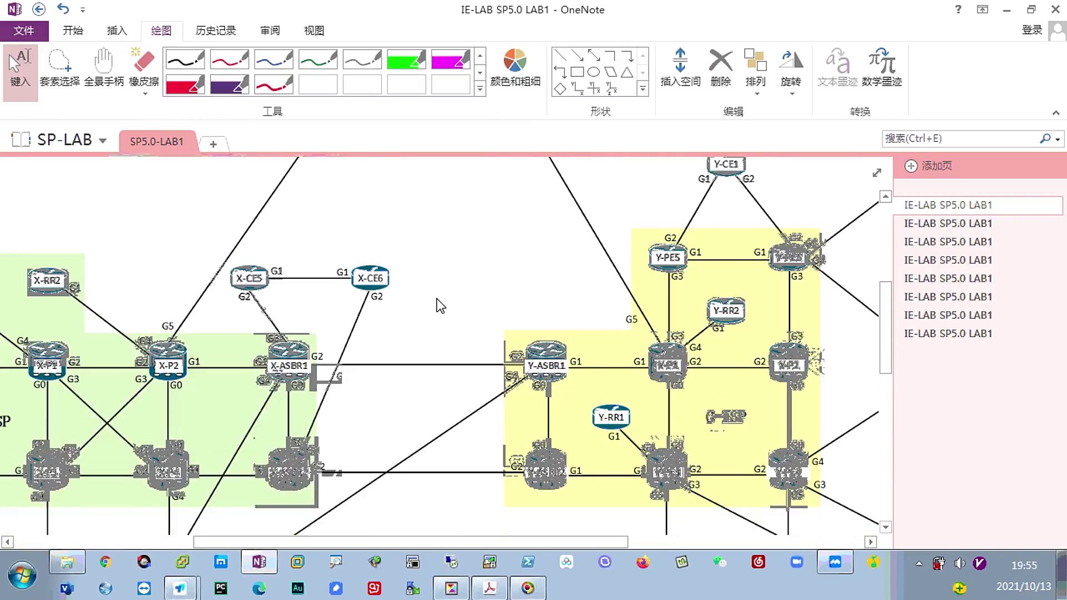
pyautogui.scroll(-1, 440, 306)
pyautogui.scroll(-1, 435, 317)
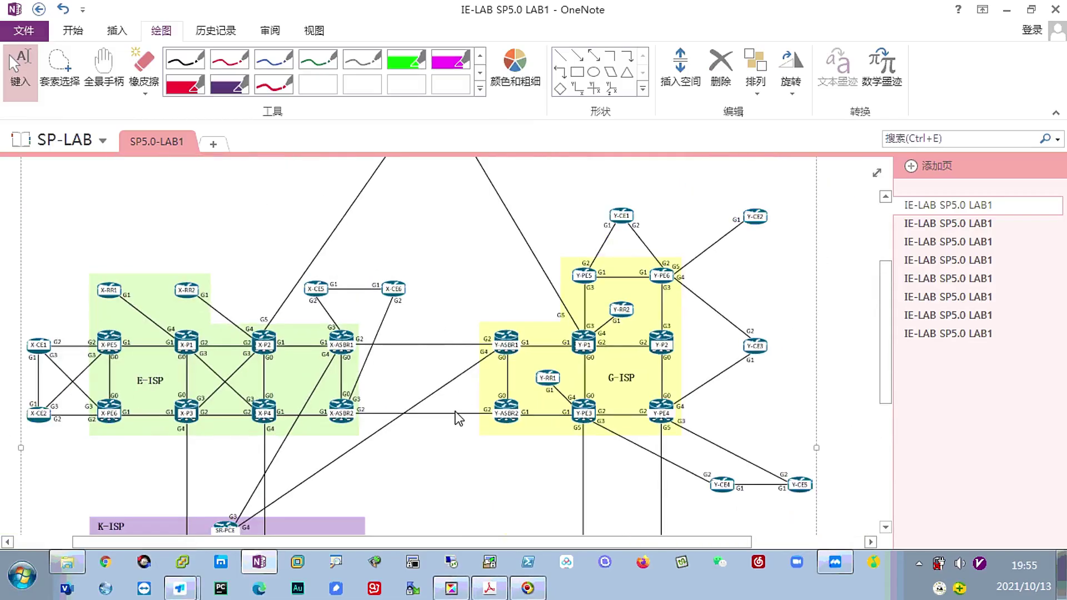
pyautogui.scroll(-1, 455, 414)
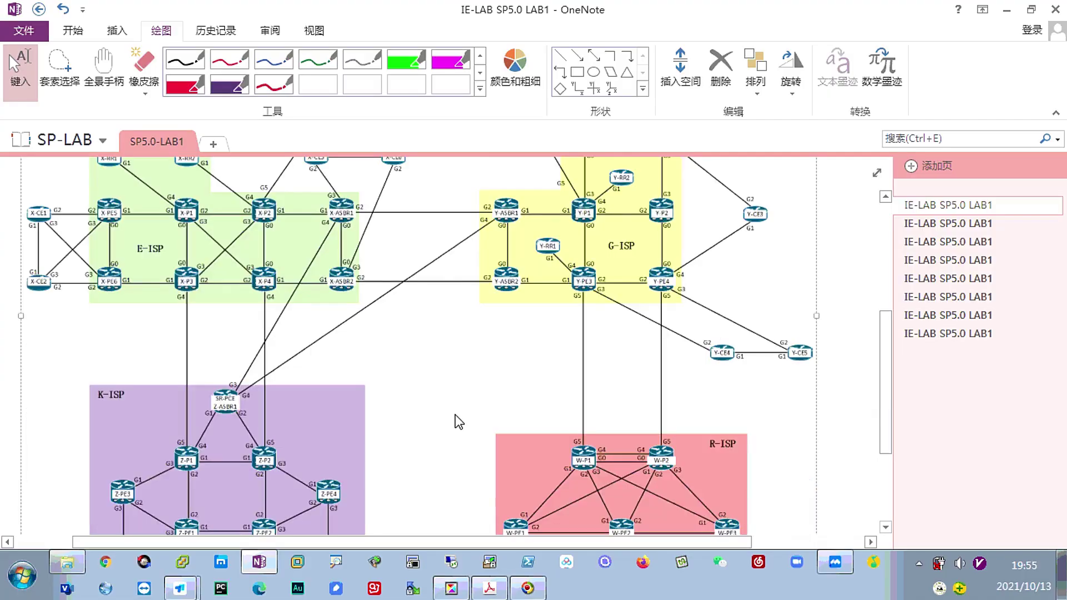
pyautogui.scroll(-1, 455, 414)
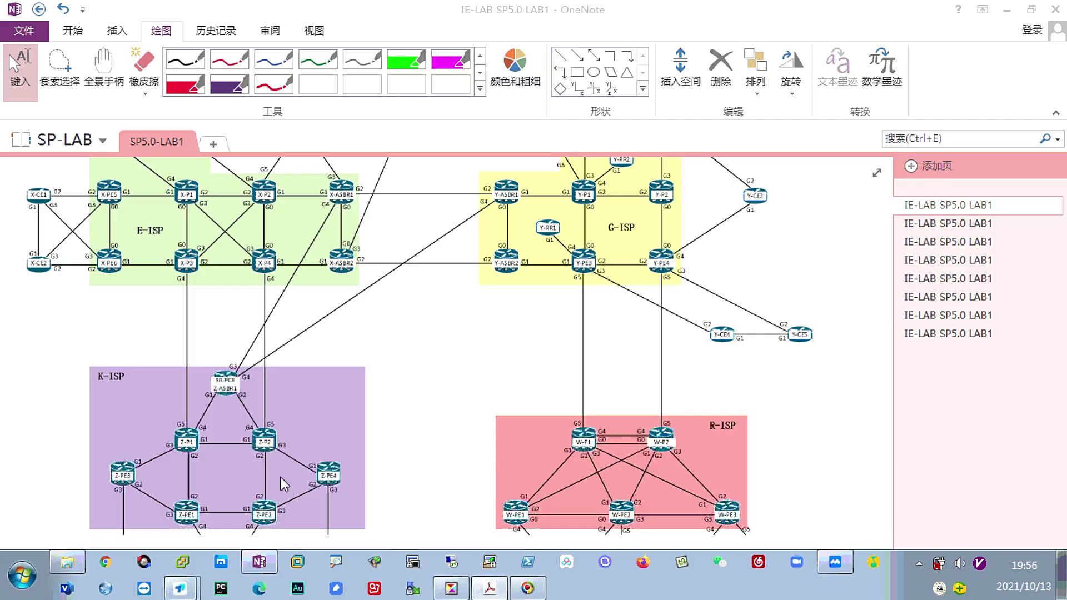
# Paste 'Emerald' into a new Notepad note, copy it, and minimize Notepad
pyautogui.click(20, 575)
pyautogui.click(67, 146)
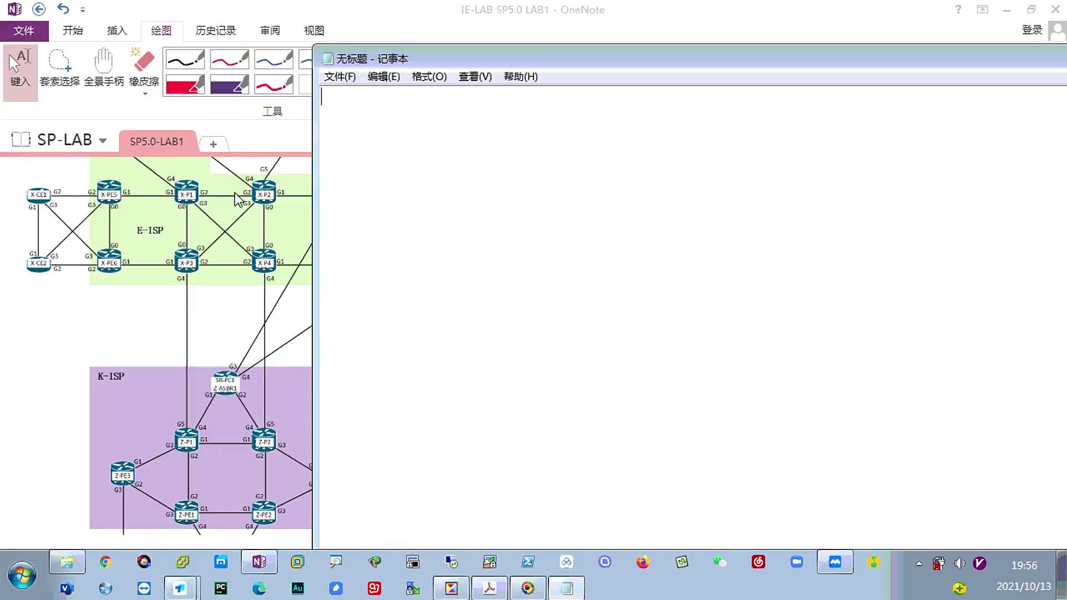
pyautogui.write('Emerald')
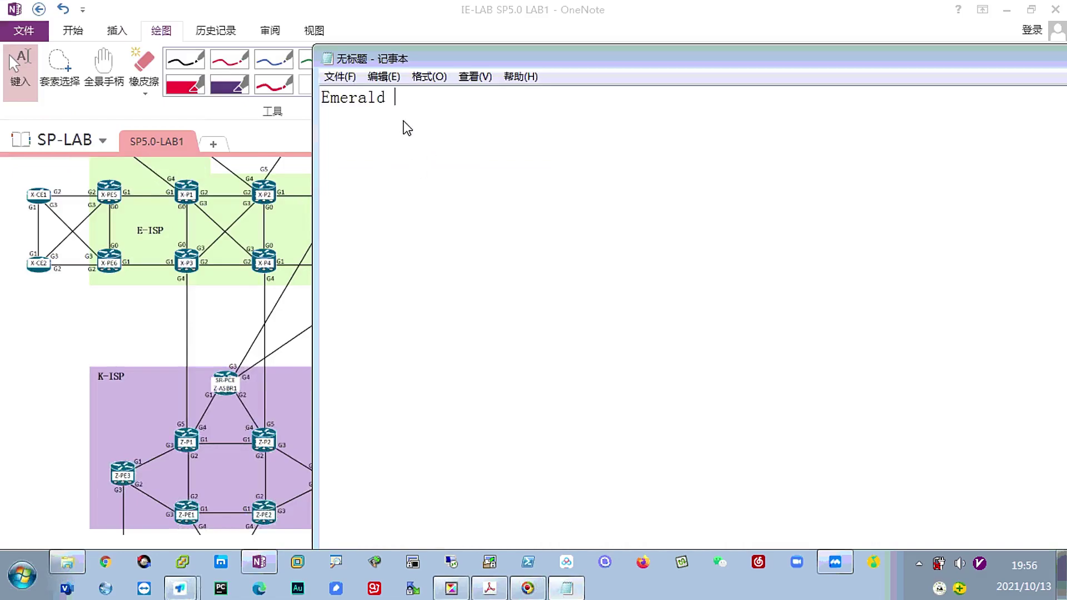
pyautogui.hotkey('ctrl', 'a')
pyautogui.hotkey('ctrl', 'c')
pyautogui.click(434, 151)
pyautogui.click(253, 302)
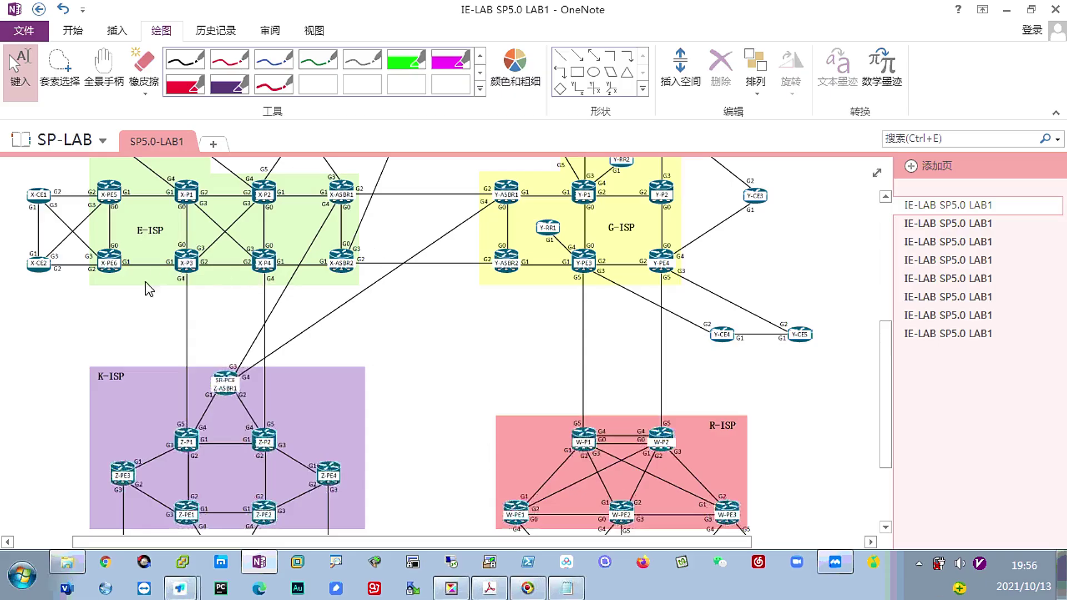
pyautogui.click(127, 310)
pyautogui.scroll(3, 124, 310)
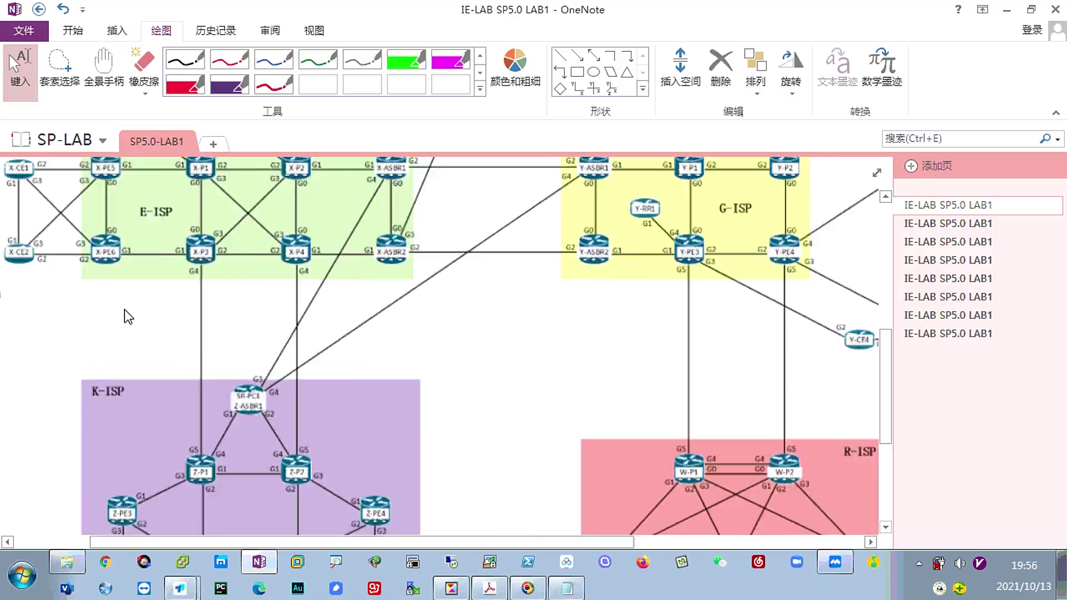
pyautogui.scroll(2, 124, 309)
pyautogui.scroll(3, 126, 308)
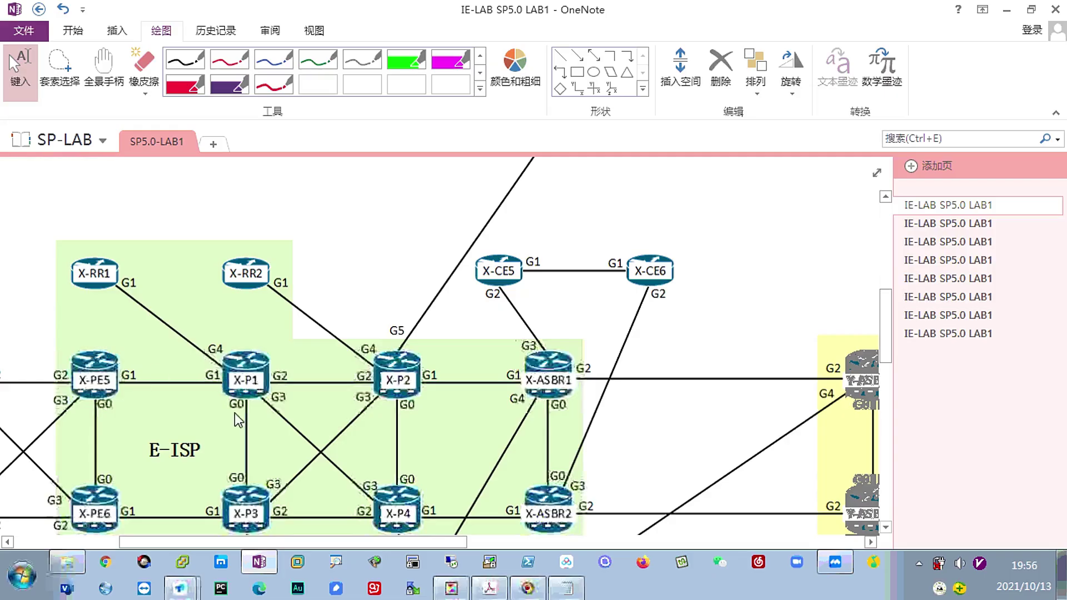
pyautogui.scroll(-3, 234, 422)
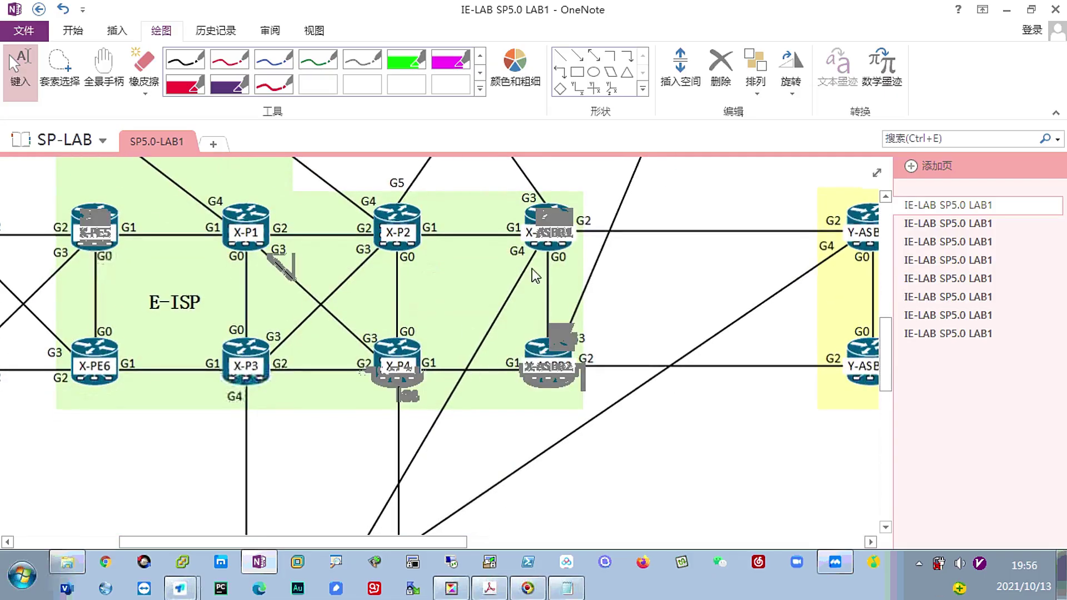
pyautogui.moveTo(457, 546); pyautogui.dragTo(619, 533)
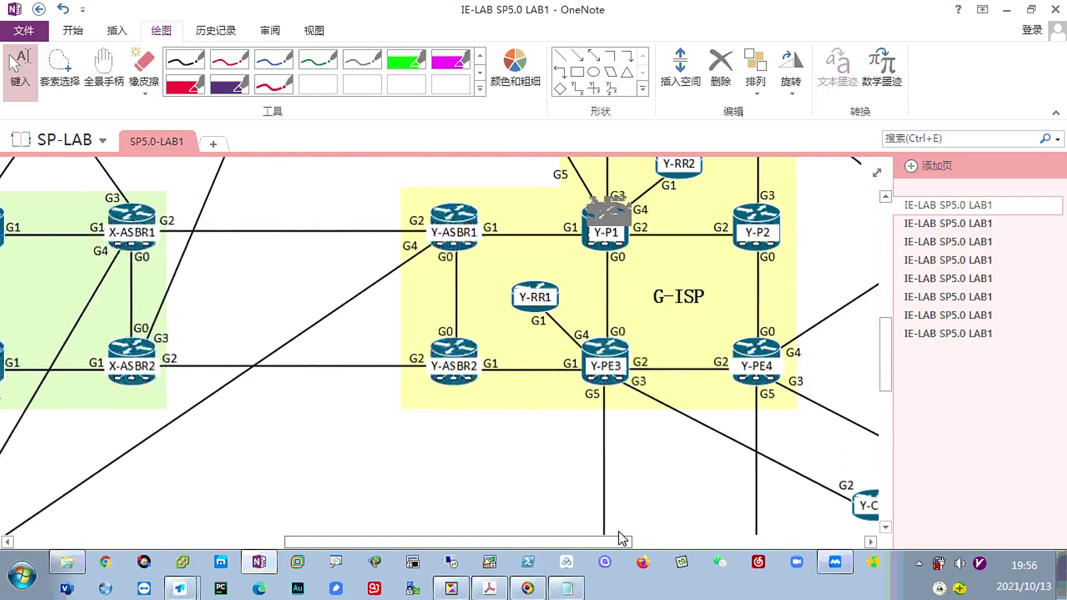
pyautogui.scroll(-3, 525, 467)
pyautogui.scroll(-5, 523, 464)
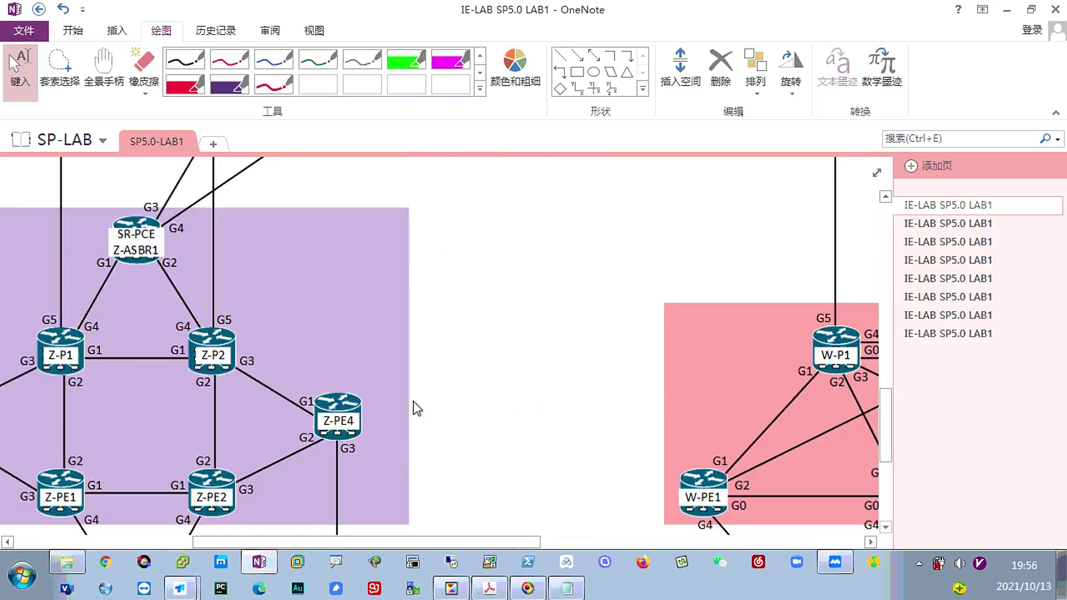
pyautogui.moveTo(423, 541); pyautogui.dragTo(532, 542)
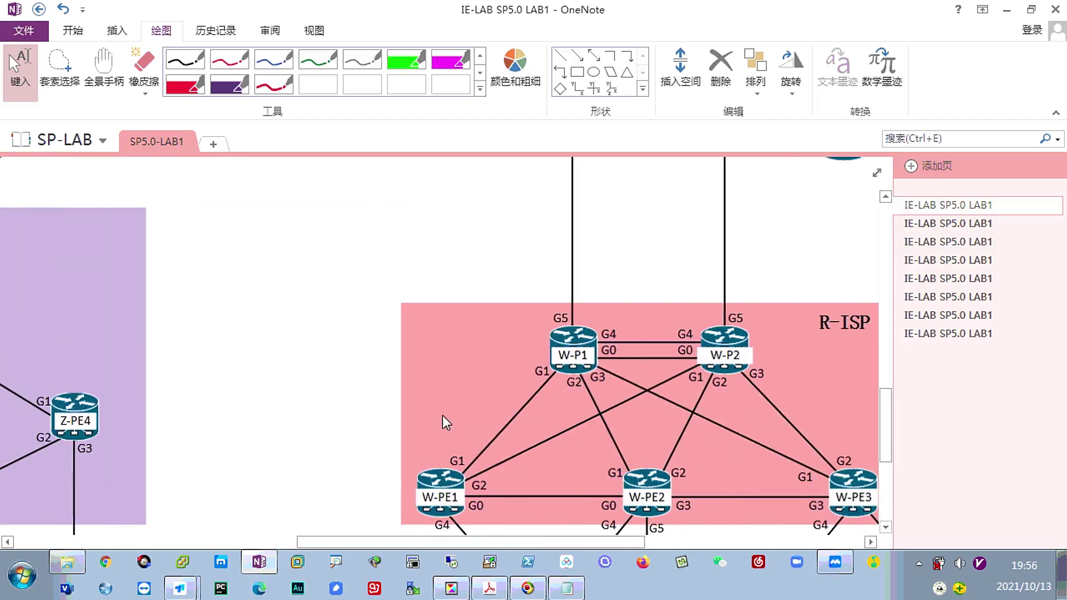
pyautogui.scroll(-3, 347, 318)
pyautogui.scroll(-3, 304, 312)
pyautogui.scroll(3, 305, 313)
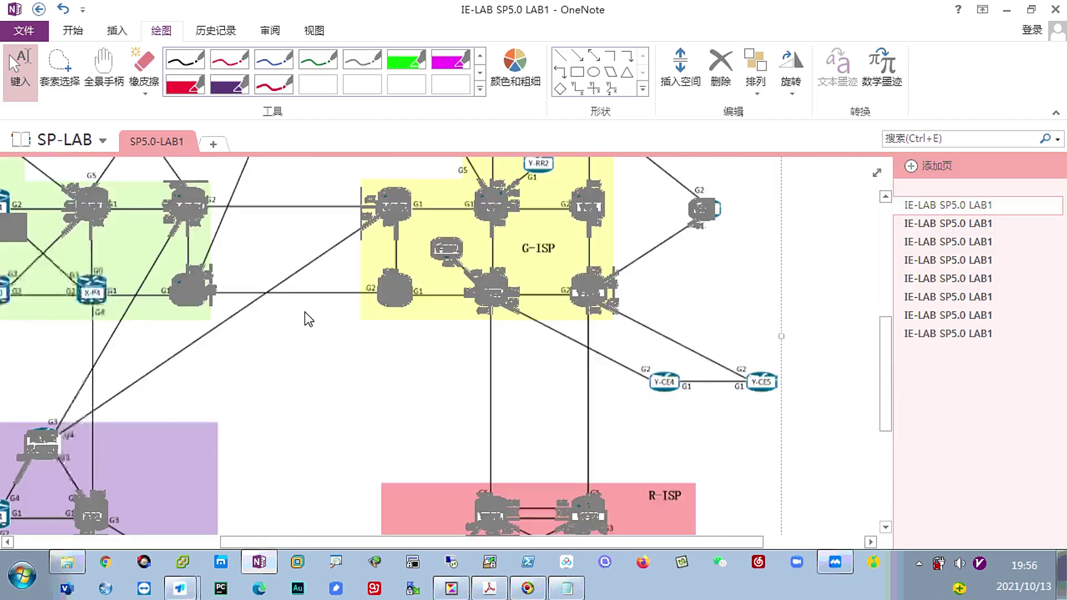
pyautogui.scroll(2, 304, 312)
pyautogui.moveTo(289, 540); pyautogui.dragTo(240, 541)
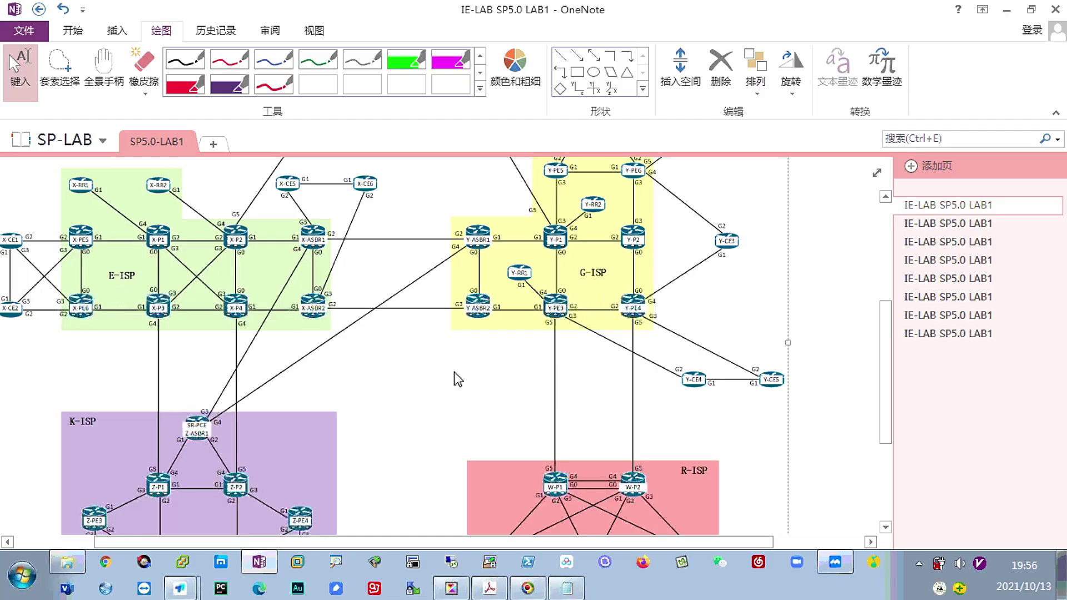
pyautogui.scroll(-2, 334, 380)
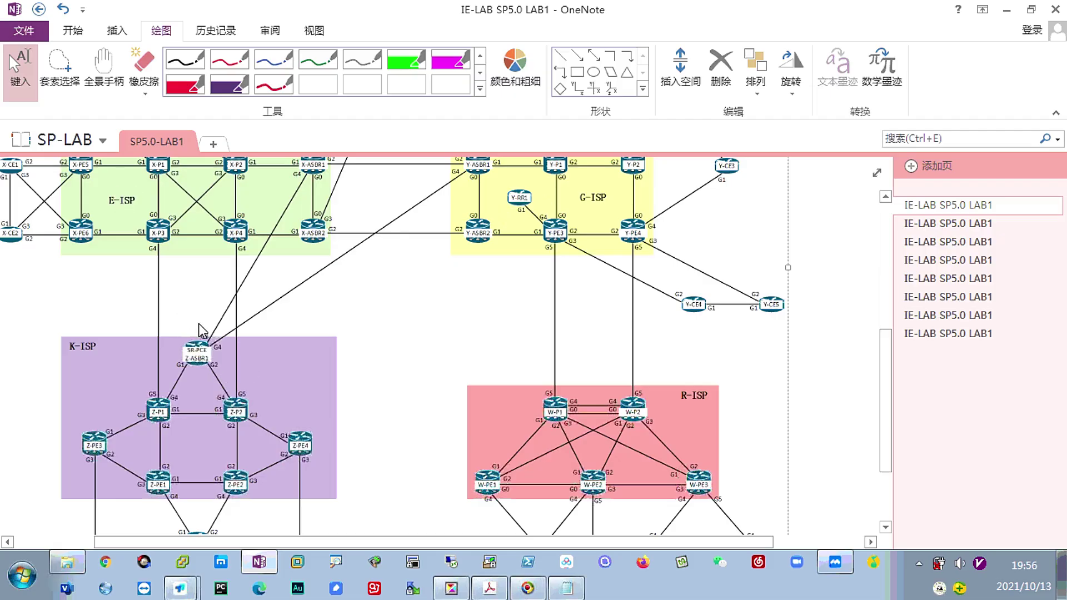
pyautogui.scroll(3, 201, 329)
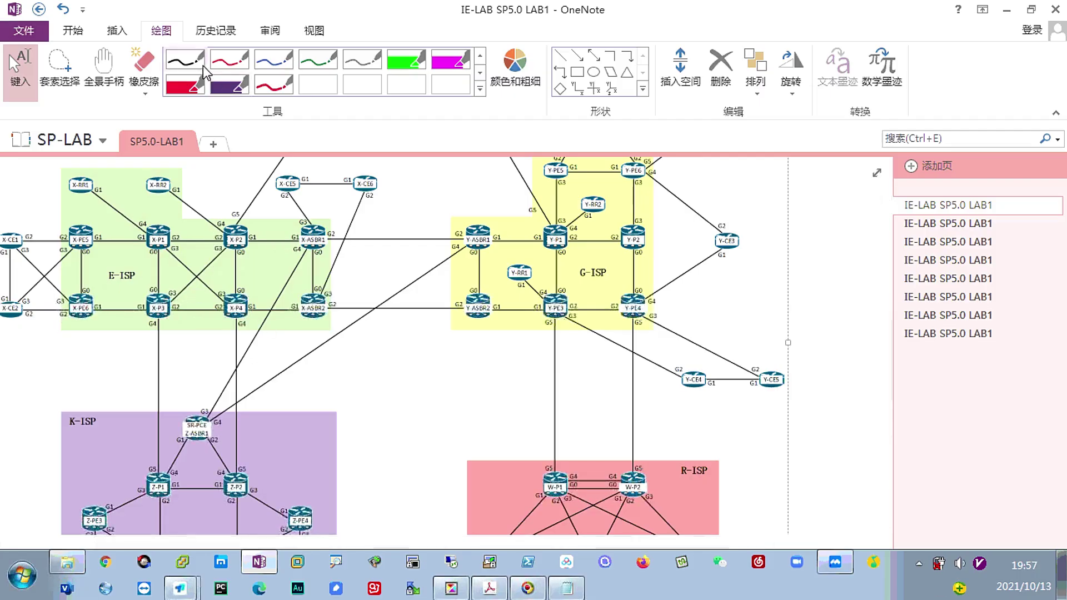
# With the black pen, handwrite the address 1.0.100.x/32 above the diagram
pyautogui.click(186, 62)
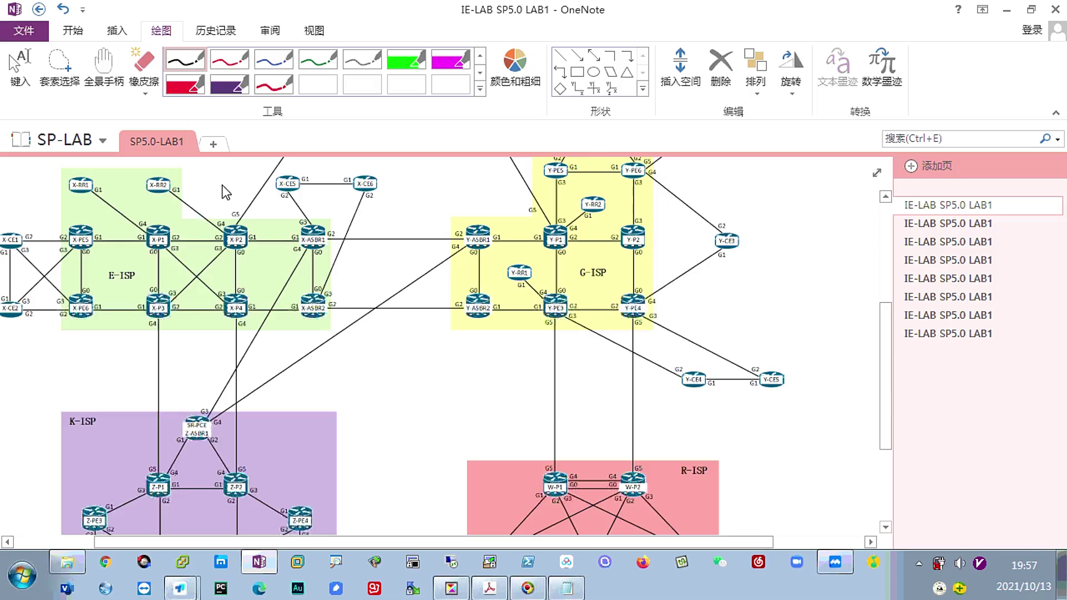
pyautogui.moveTo(208, 177); pyautogui.dragTo(212, 187)
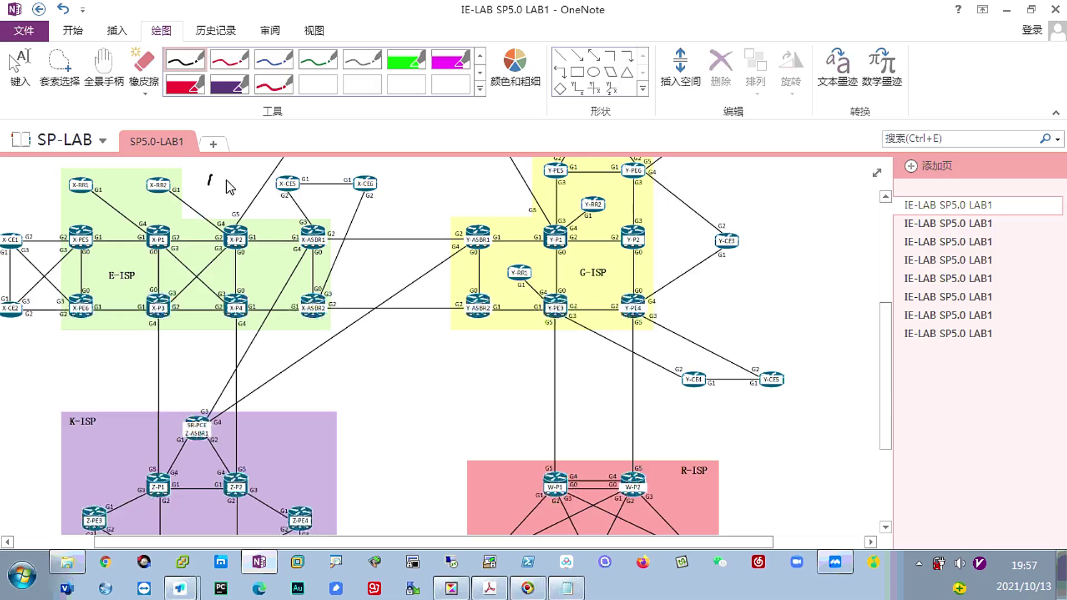
pyautogui.click(20, 71)
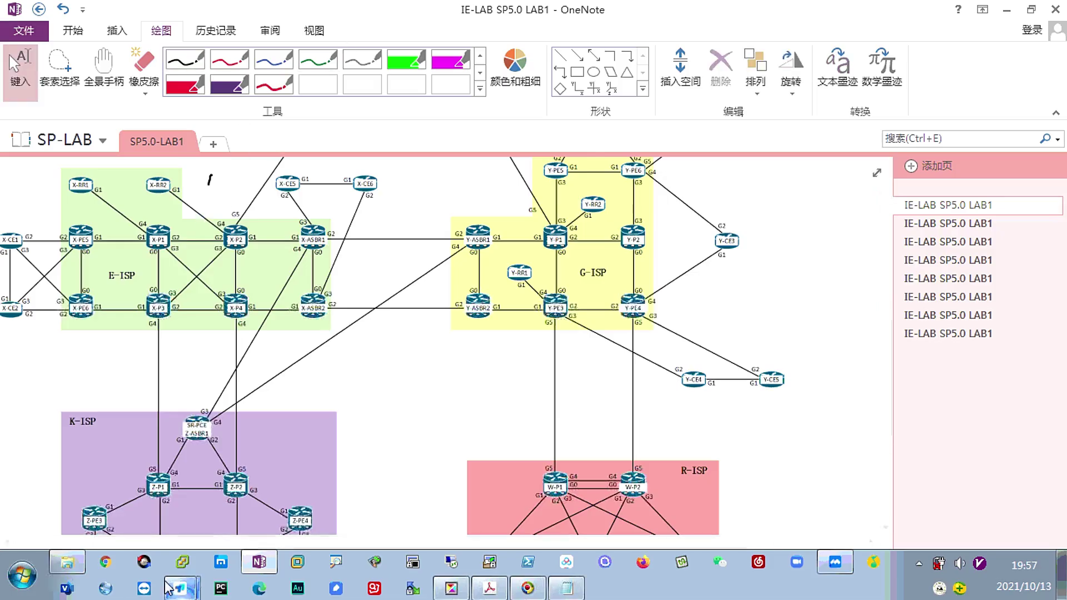
pyautogui.moveTo(192, 541); pyautogui.dragTo(83, 540)
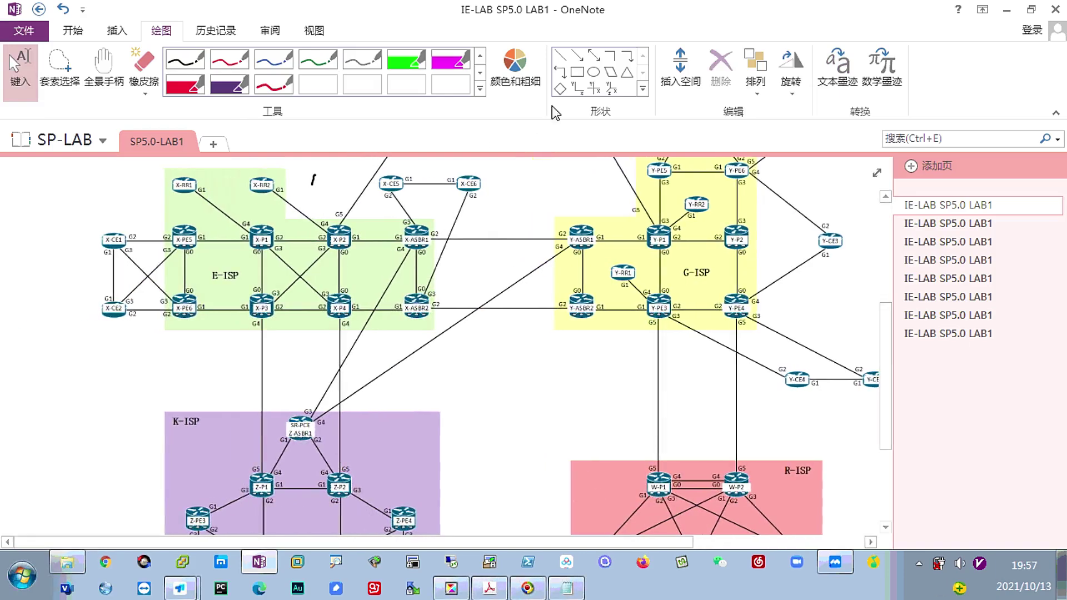
pyautogui.click(144, 62)
pyautogui.click(300, 182)
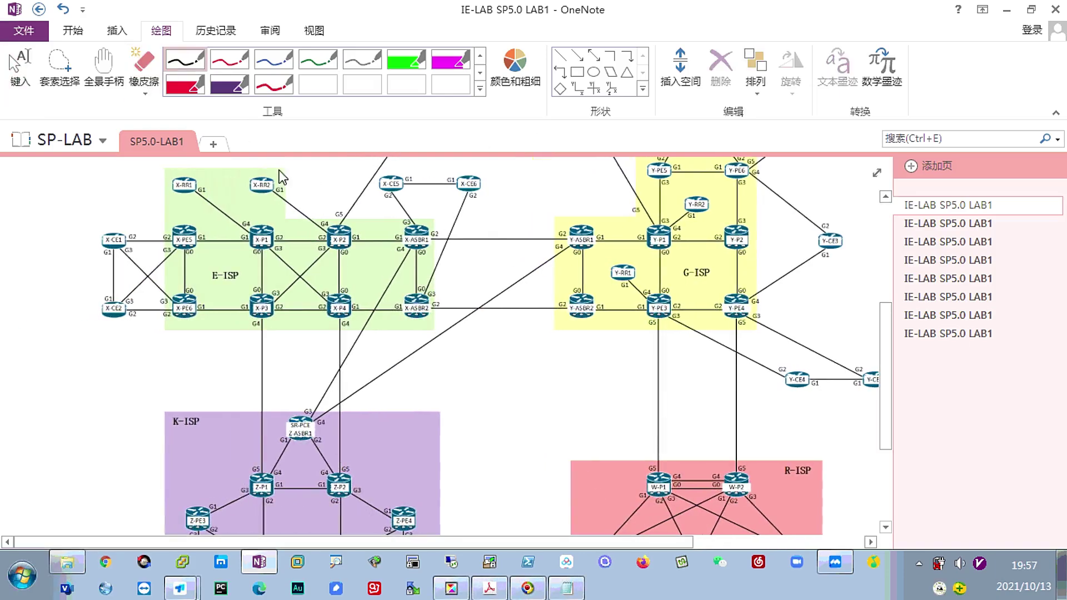
pyautogui.moveTo(32, 174); pyautogui.dragTo(35, 193)
pyautogui.click(40, 182)
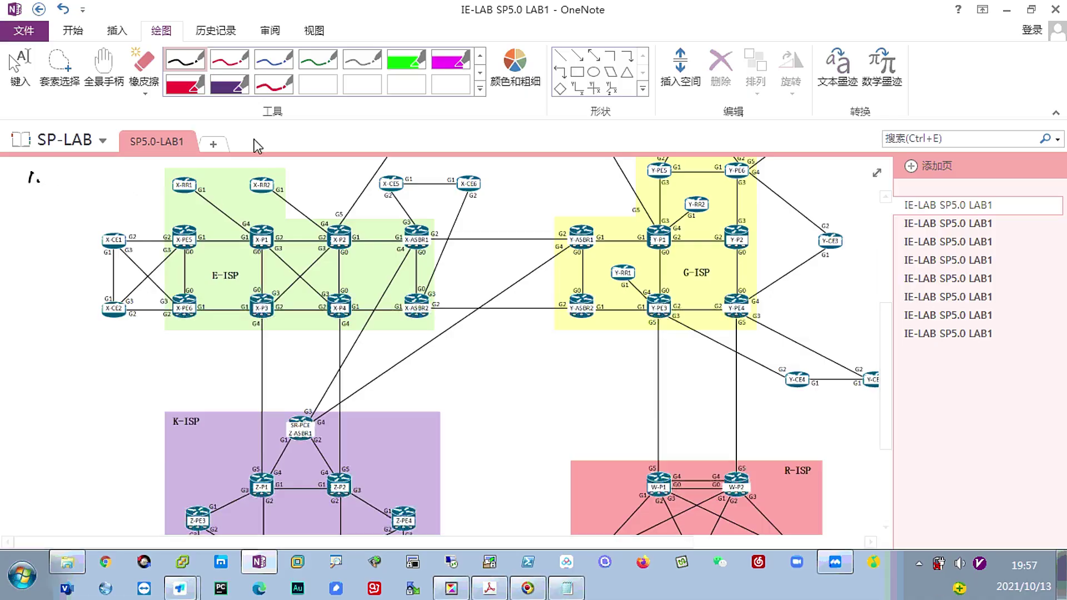
pyautogui.moveTo(48, 175)
pyautogui.mouseDown()
pyautogui.moveTo(77, 192)
pyautogui.moveTo(120, 186)
pyautogui.mouseUp()
pyautogui.click(62, 185)
pyautogui.moveTo(121, 172)
pyautogui.mouseDown()
pyautogui.moveTo(106, 186)
pyautogui.moveTo(120, 194)
pyautogui.moveTo(160, 183)
pyautogui.mouseUp()
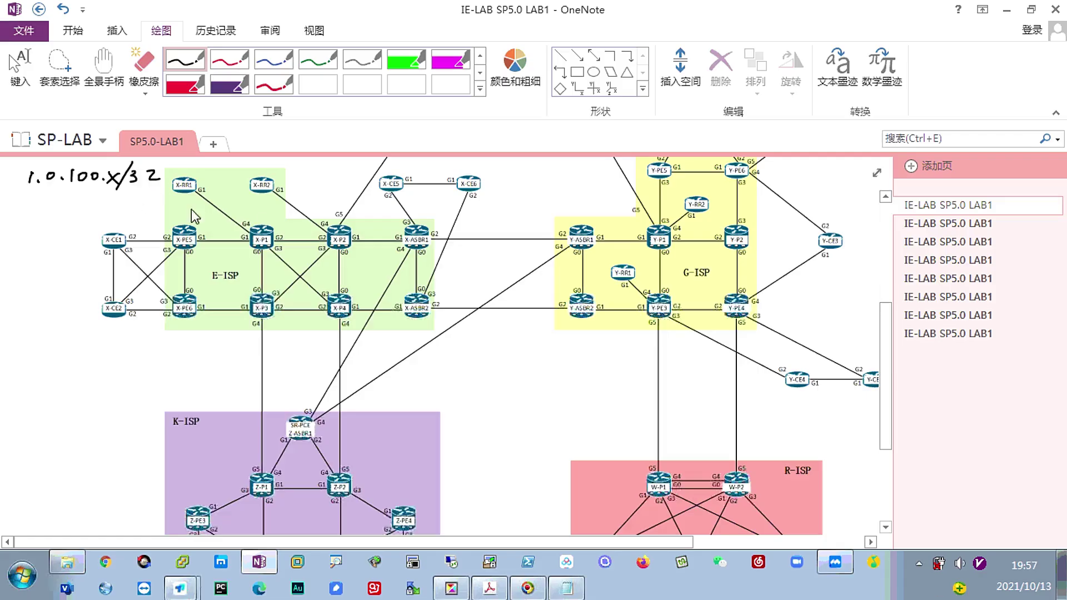
# Ink numbers over X-ASBR1, X-ASBR2, X-P1 to X-P4, and the PE and RR routers
pyautogui.moveTo(430, 216); pyautogui.dragTo(414, 242)
pyautogui.moveTo(415, 288); pyautogui.dragTo(431, 304)
pyautogui.moveTo(247, 220); pyautogui.dragTo(264, 242)
pyautogui.moveTo(336, 225); pyautogui.dragTo(358, 248)
pyautogui.moveTo(272, 299); pyautogui.dragTo(256, 330)
pyautogui.moveTo(347, 292); pyautogui.dragTo(330, 322)
pyautogui.moveTo(165, 222); pyautogui.dragTo(177, 242)
pyautogui.moveTo(186, 291); pyautogui.dragTo(200, 311)
pyautogui.moveTo(179, 187); pyautogui.dragTo(193, 207)
pyautogui.moveTo(265, 185); pyautogui.dragTo(242, 207)
# Erase the numbers over X-PE5, X-RR2, X-P1, X-P2 and X-ASBR1, then resume the pen
pyautogui.hotkey('alt', '2')
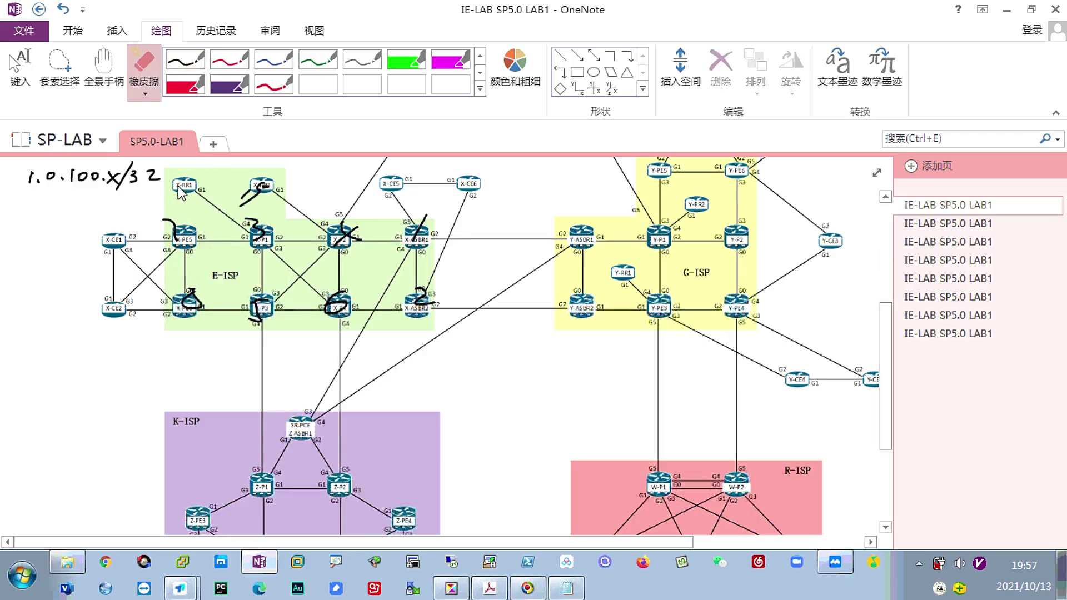
pyautogui.click(182, 192)
pyautogui.moveTo(171, 195); pyautogui.dragTo(287, 190)
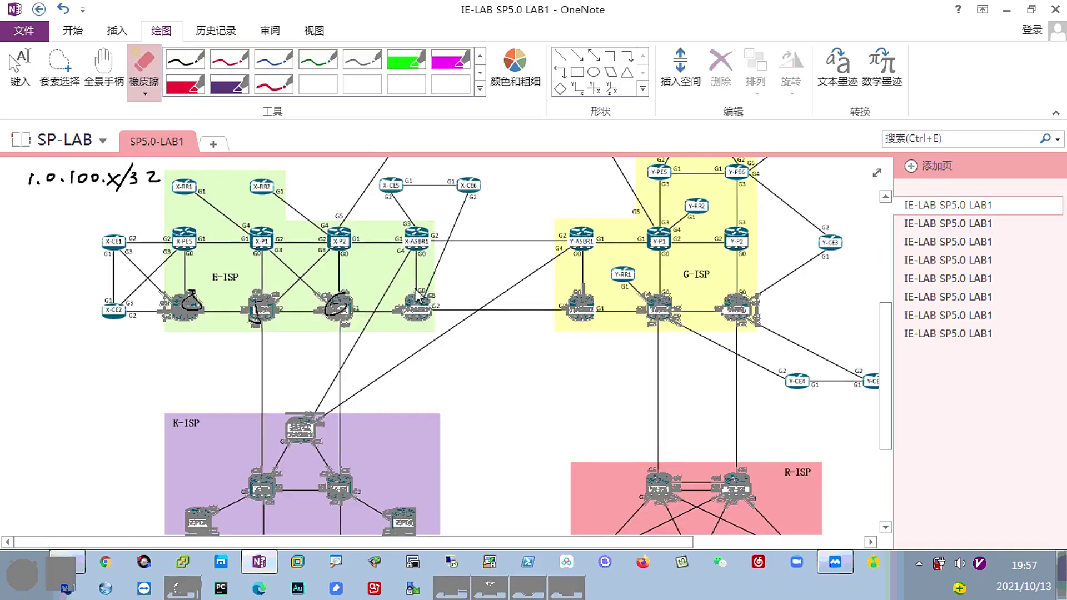
pyautogui.moveTo(425, 242); pyautogui.dragTo(179, 300)
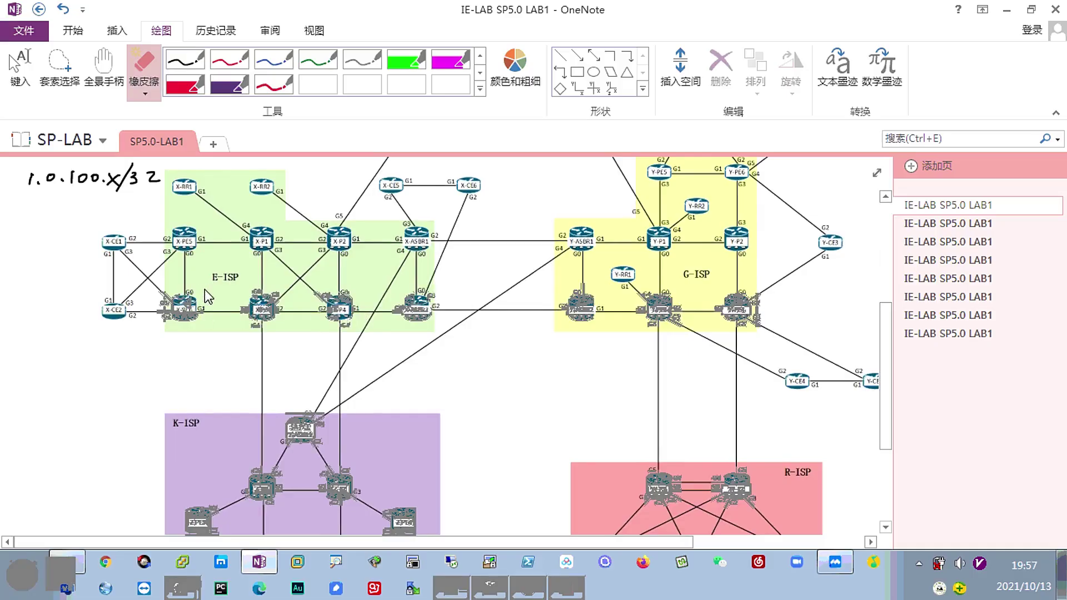
pyautogui.hotkey('alt', '1')
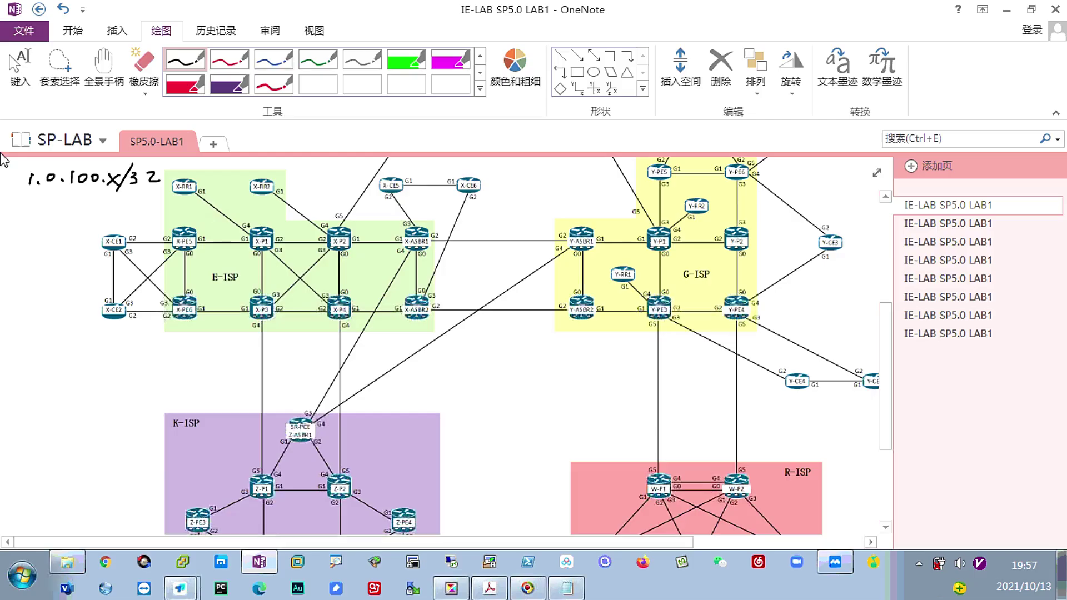
# Handwrite a second address line with its mask below 1.0.100.x/32, fixing a wrong character
pyautogui.moveTo(30, 206)
pyautogui.mouseDown()
pyautogui.moveTo(31, 220)
pyautogui.moveTo(106, 218)
pyautogui.mouseUp()
pyautogui.moveTo(105, 204)
pyautogui.mouseDown()
pyautogui.moveTo(92, 219)
pyautogui.moveTo(111, 215)
pyautogui.mouseUp()
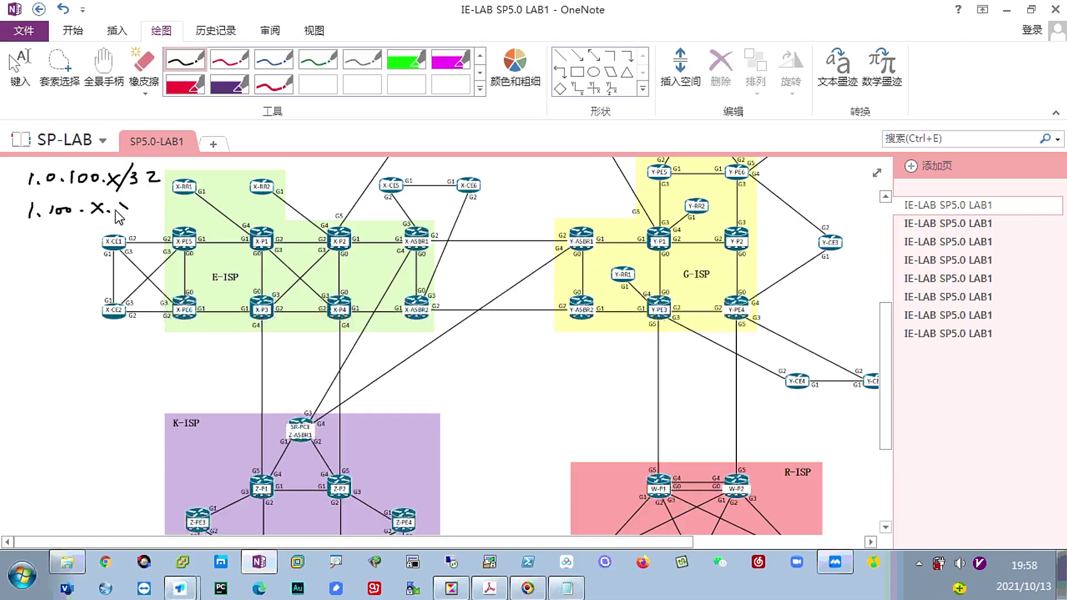
pyautogui.hotkey('ctrl', 'alt', 'e')
pyautogui.moveTo(105, 215)
pyautogui.mouseDown()
pyautogui.moveTo(96, 208)
pyautogui.moveTo(96, 229)
pyautogui.moveTo(108, 213)
pyautogui.moveTo(138, 220)
pyautogui.moveTo(125, 222)
pyautogui.moveTo(133, 213)
pyautogui.moveTo(122, 239)
pyautogui.moveTo(171, 222)
pyautogui.mouseUp()
pyautogui.hotkey('ctrl', 'alt', 'e')
pyautogui.hotkey('ctrl', 'alt', 'e')
pyautogui.click(130, 210)
pyautogui.hotkey('ctrl', 'alt', 'e')
pyautogui.moveTo(173, 210); pyautogui.dragTo(160, 224)
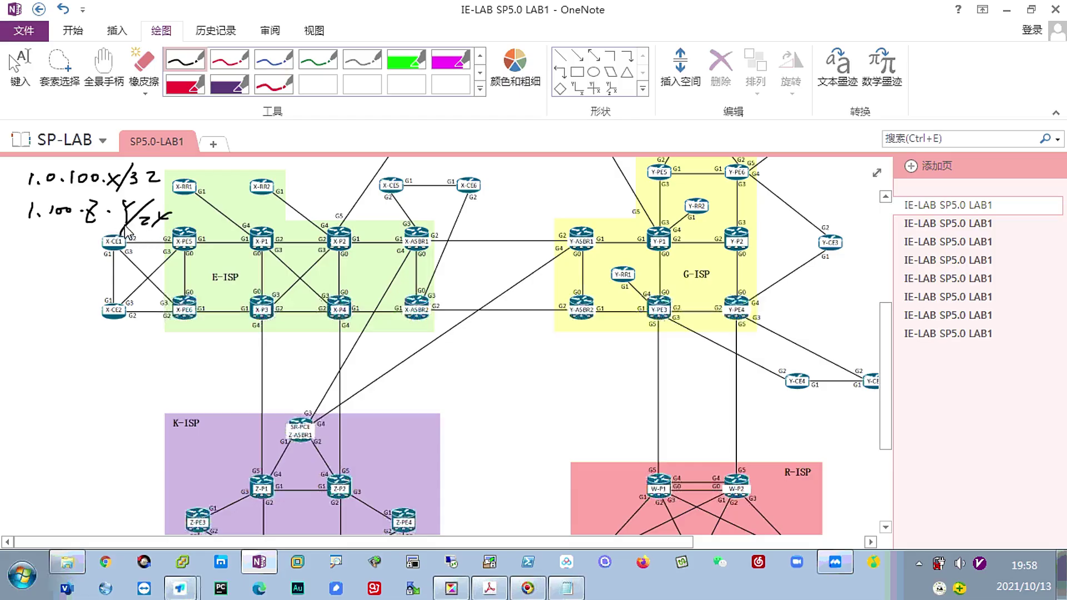
# Underline the second address and ink a digit near X-P2
pyautogui.moveTo(83, 226); pyautogui.dragTo(126, 225)
pyautogui.moveTo(298, 227)
pyautogui.mouseDown()
pyautogui.moveTo(299, 245)
pyautogui.moveTo(357, 275)
pyautogui.mouseUp()
pyautogui.moveTo(239, 268); pyautogui.dragTo(247, 280)
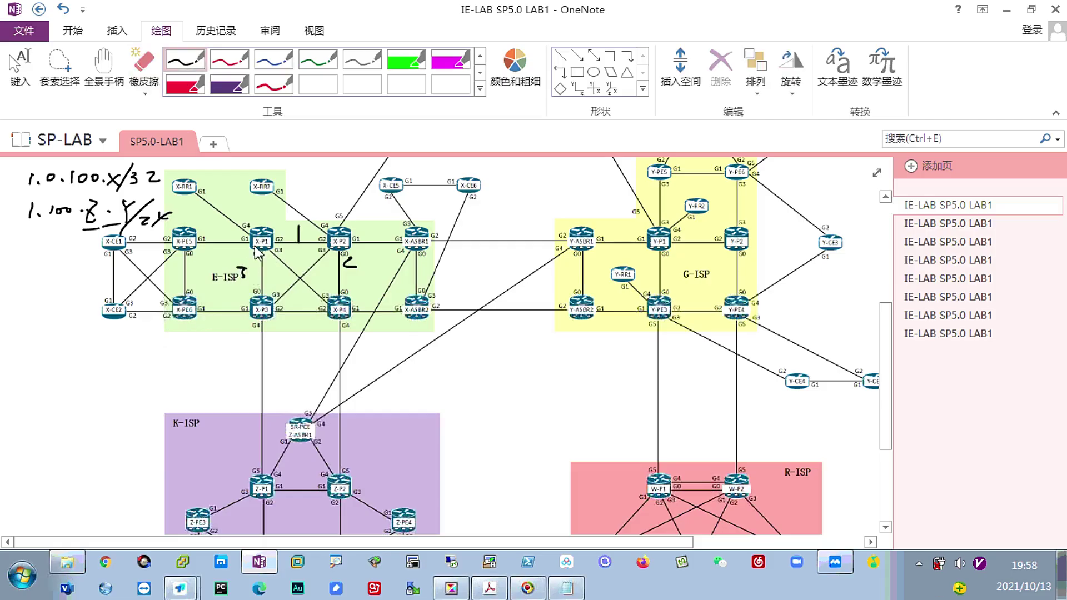
pyautogui.hotkey('ctrl', 'z')
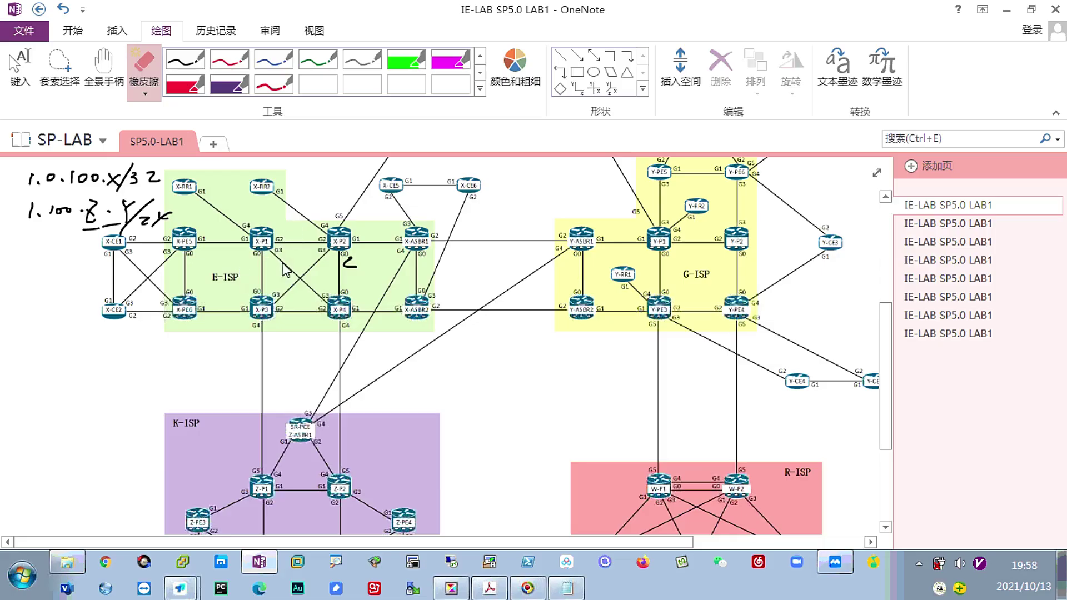
# Erase the digit near X-P2, then draw and erase circles on the ASBR and K-ISP links
pyautogui.click(349, 261)
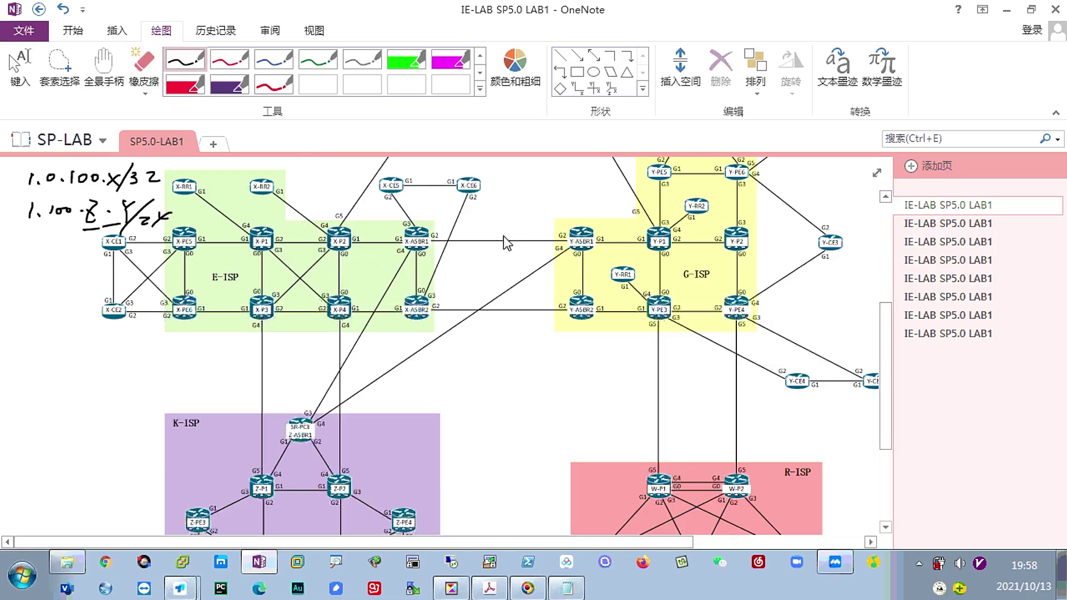
pyautogui.moveTo(492, 244); pyautogui.dragTo(511, 236)
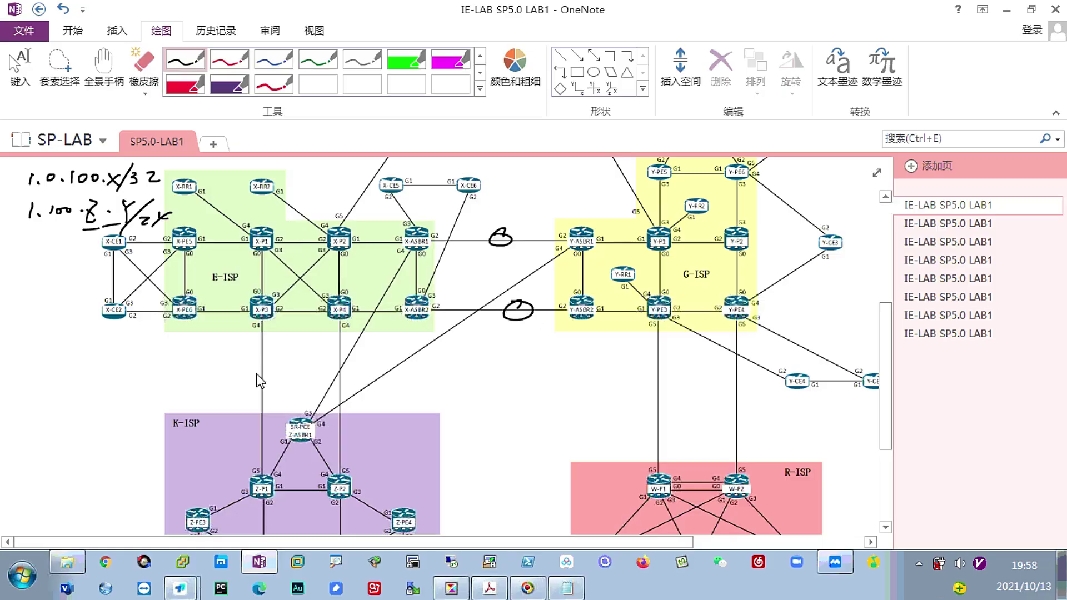
pyautogui.moveTo(258, 371); pyautogui.dragTo(337, 362)
pyautogui.moveTo(333, 359); pyautogui.dragTo(269, 369)
pyautogui.moveTo(518, 310); pyautogui.dragTo(500, 238)
pyautogui.press('Escape')
# Mark several E-ISP links, including those above X-P1 and X-P2, then erase the marks
pyautogui.moveTo(377, 251); pyautogui.dragTo(381, 234)
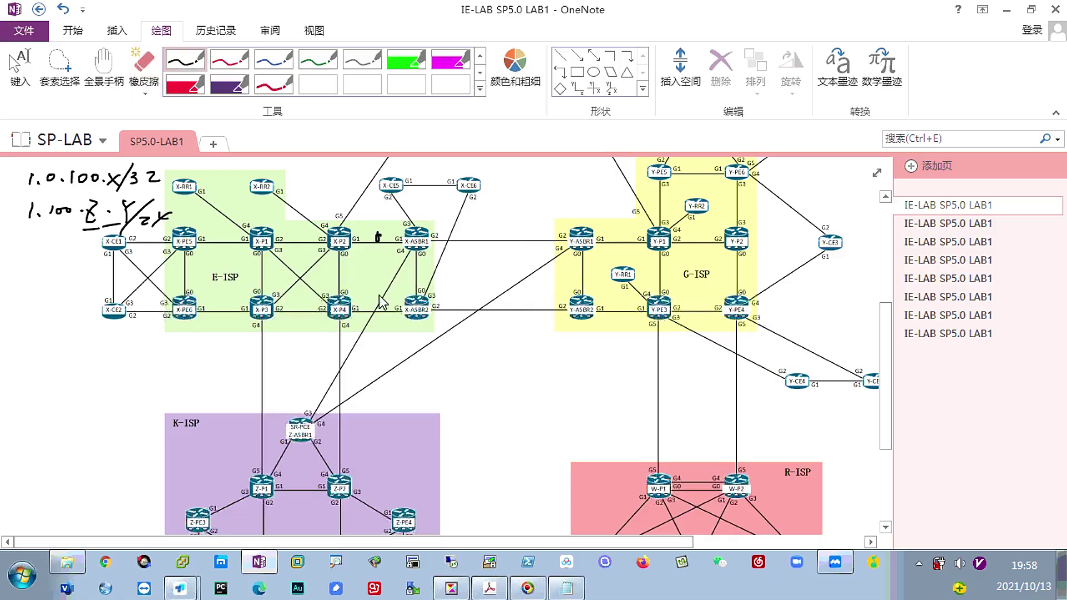
pyautogui.moveTo(372, 308); pyautogui.dragTo(388, 300)
pyautogui.press('Escape')
pyautogui.click(377, 304)
pyautogui.press('Escape')
pyautogui.moveTo(362, 313)
pyautogui.mouseDown()
pyautogui.moveTo(373, 305)
pyautogui.moveTo(344, 275)
pyautogui.moveTo(283, 274)
pyautogui.mouseUp()
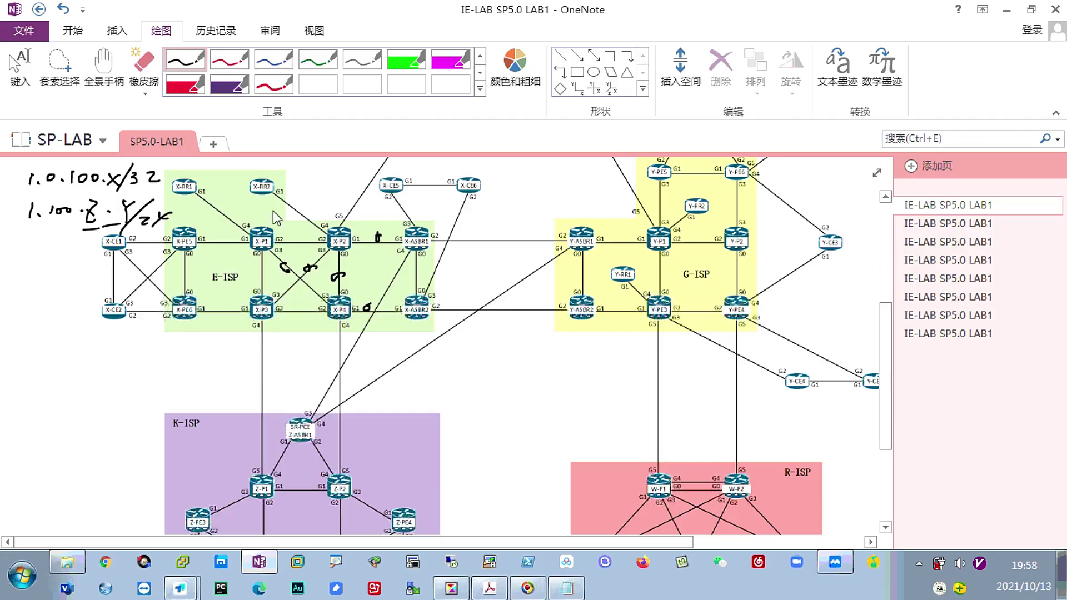
pyautogui.moveTo(275, 208); pyautogui.dragTo(265, 233)
pyautogui.moveTo(382, 213); pyautogui.dragTo(358, 232)
pyautogui.hotkey('ctrl', 'shift', 'e')
pyautogui.moveTo(391, 244)
pyautogui.mouseDown()
pyautogui.moveTo(321, 288)
pyautogui.moveTo(267, 218)
pyautogui.mouseUp()
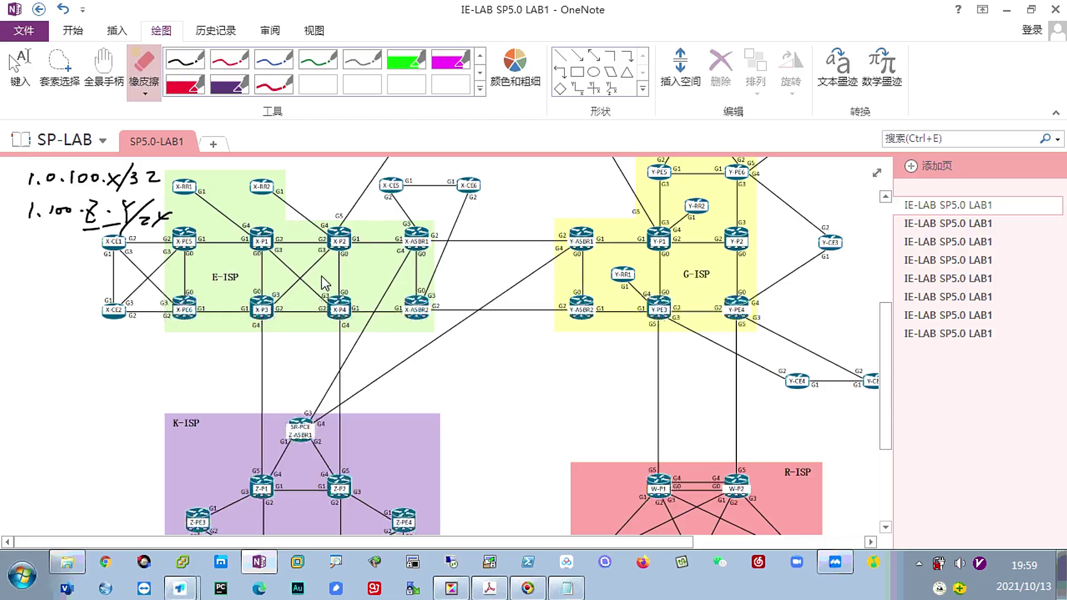
pyautogui.press('Escape')
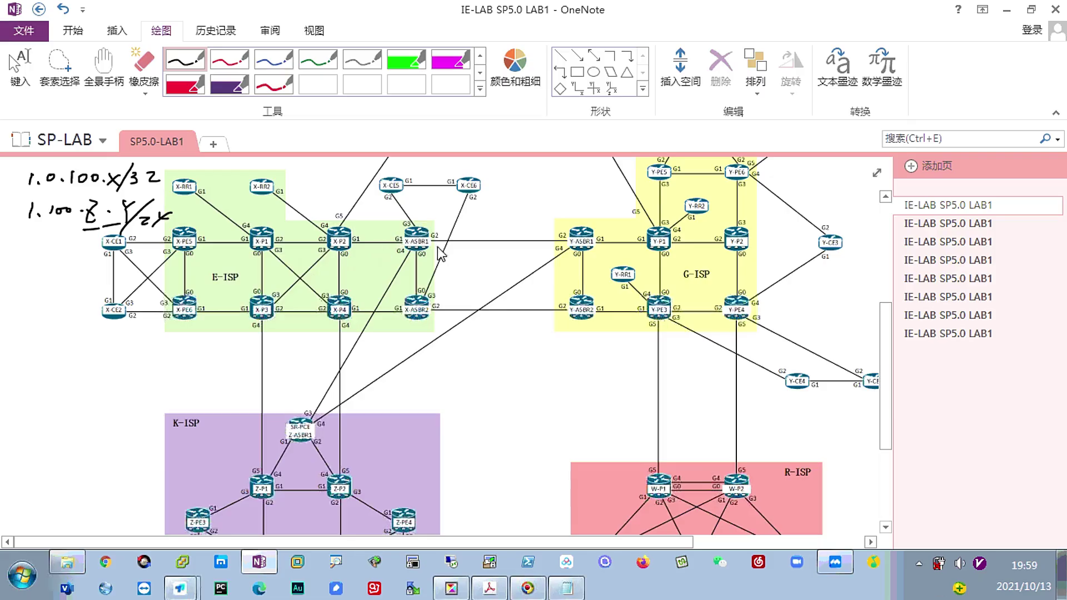
# Circle the two E-ISP–G-ISP links, then erase the CE marks and both address notes
pyautogui.moveTo(483, 242); pyautogui.dragTo(496, 243)
pyautogui.moveTo(501, 311); pyautogui.dragTo(510, 313)
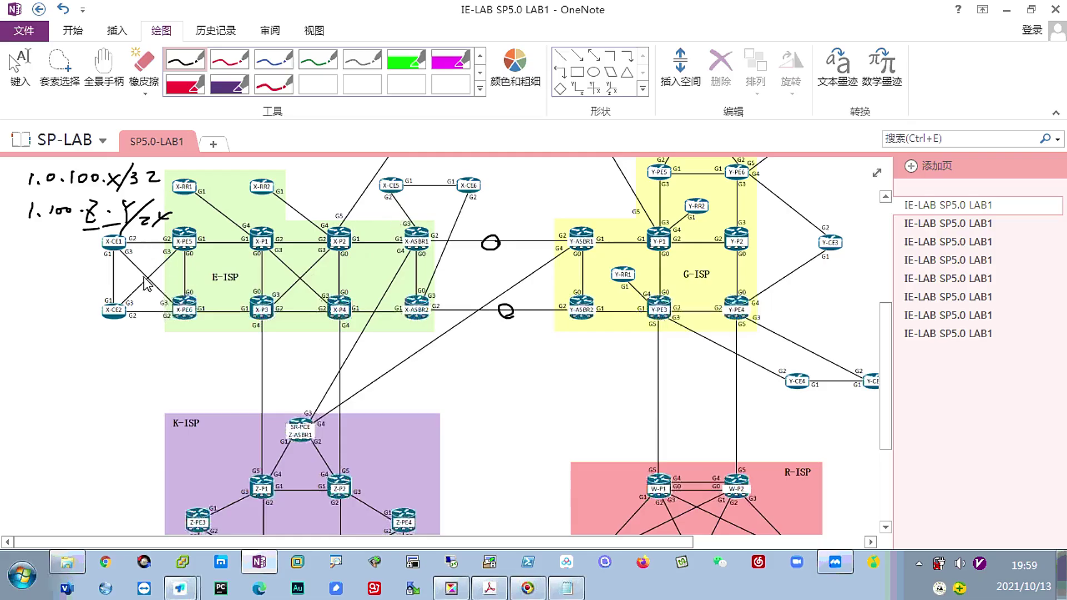
pyautogui.moveTo(135, 237)
pyautogui.mouseDown()
pyautogui.moveTo(147, 248)
pyautogui.moveTo(152, 310)
pyautogui.mouseUp()
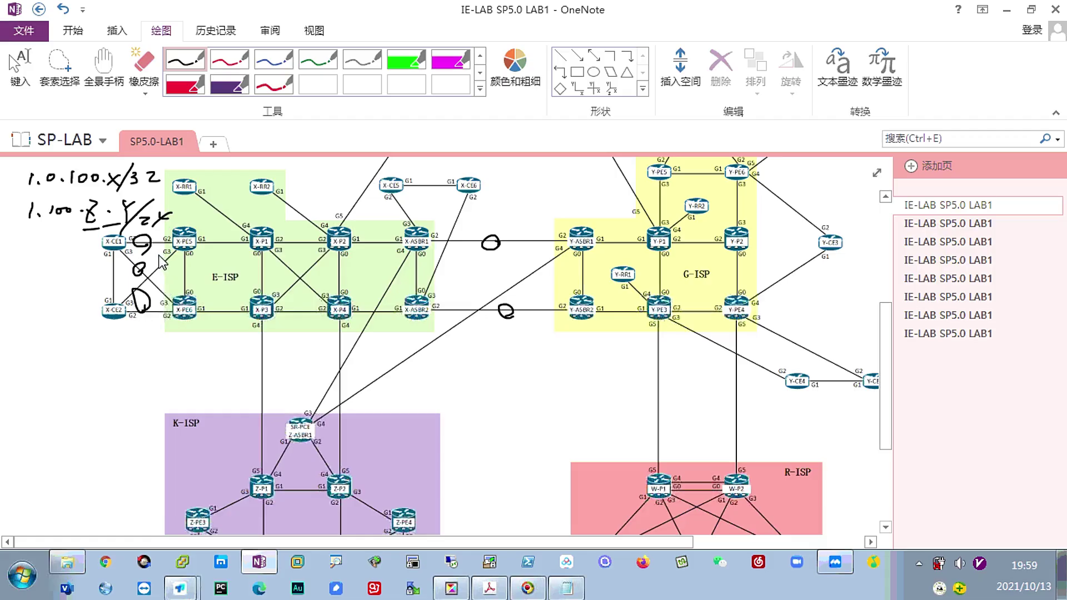
pyautogui.moveTo(147, 250)
pyautogui.mouseDown()
pyautogui.moveTo(133, 265)
pyautogui.moveTo(143, 310)
pyautogui.mouseUp()
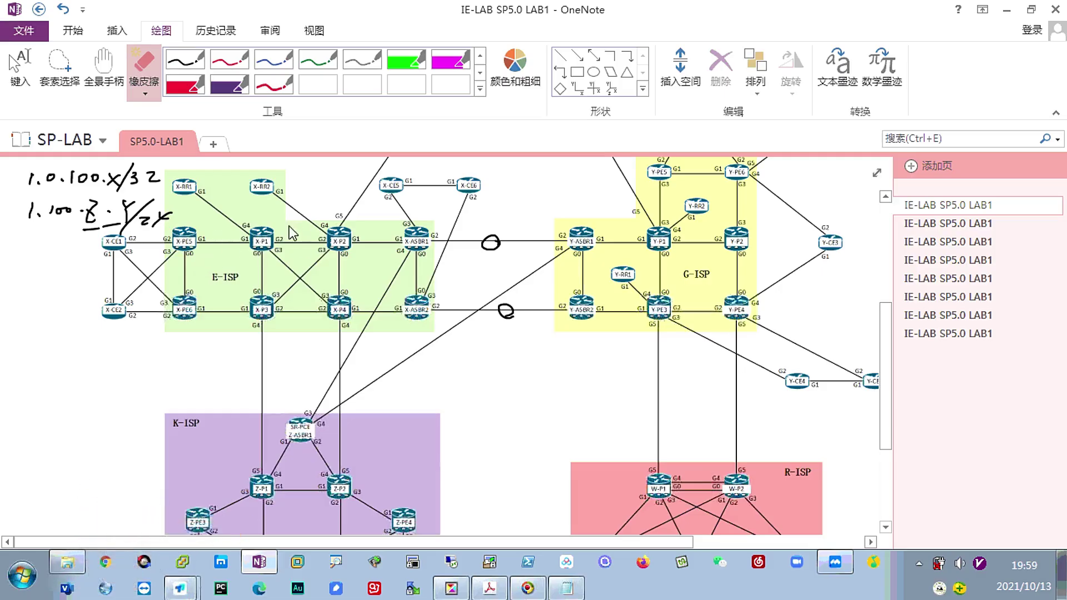
pyautogui.moveTo(139, 237); pyautogui.dragTo(140, 223)
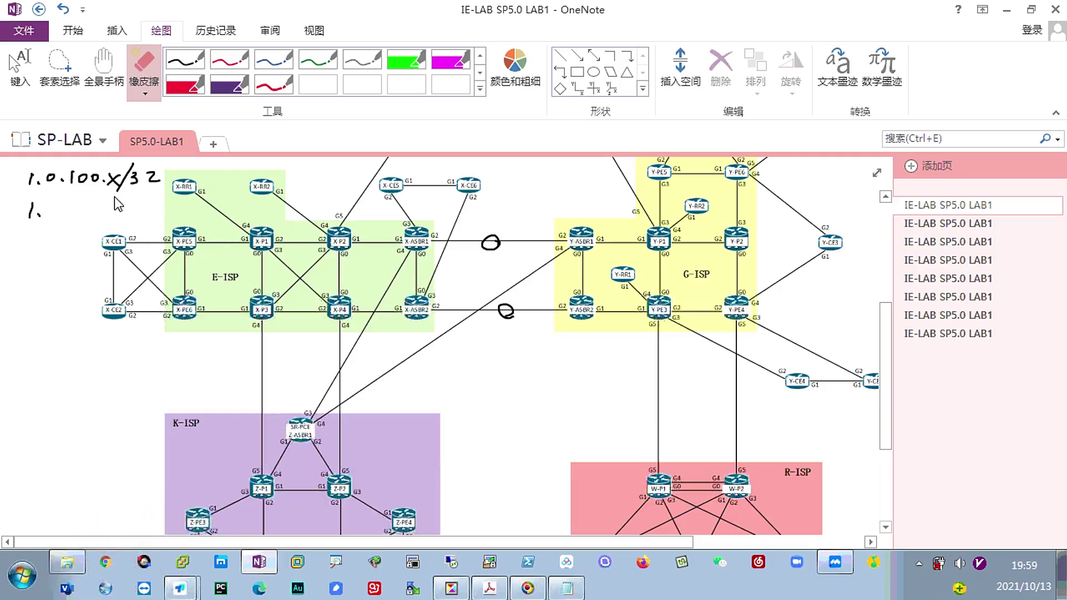
pyautogui.moveTo(150, 179); pyautogui.dragTo(30, 178)
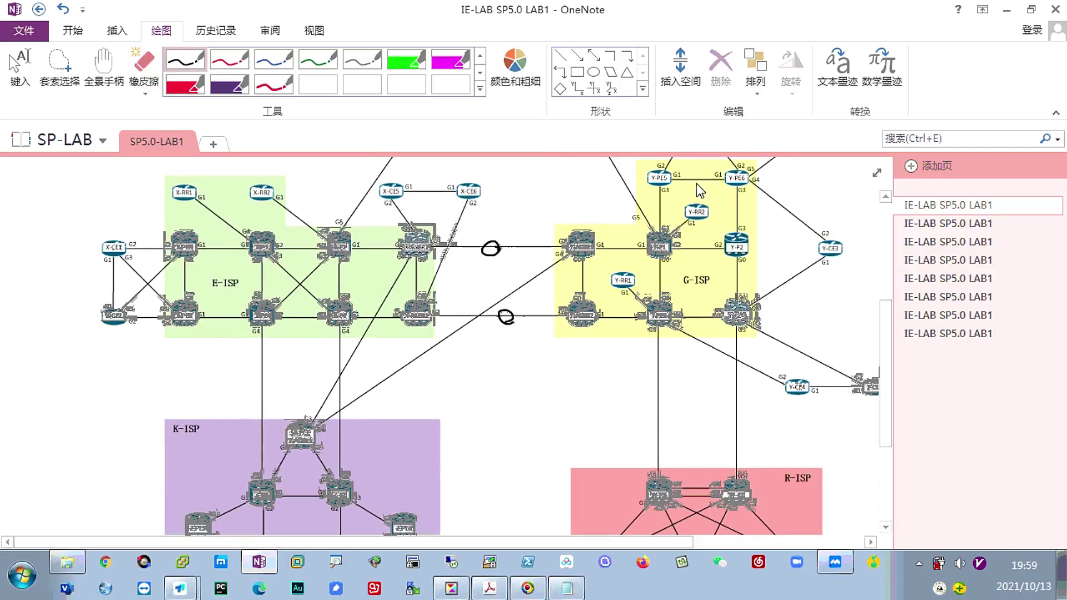
pyautogui.moveTo(563, 184)
pyautogui.mouseDown()
pyautogui.moveTo(574, 197)
pyautogui.moveTo(646, 198)
pyautogui.mouseUp()
pyautogui.click(578, 190)
pyautogui.click(634, 190)
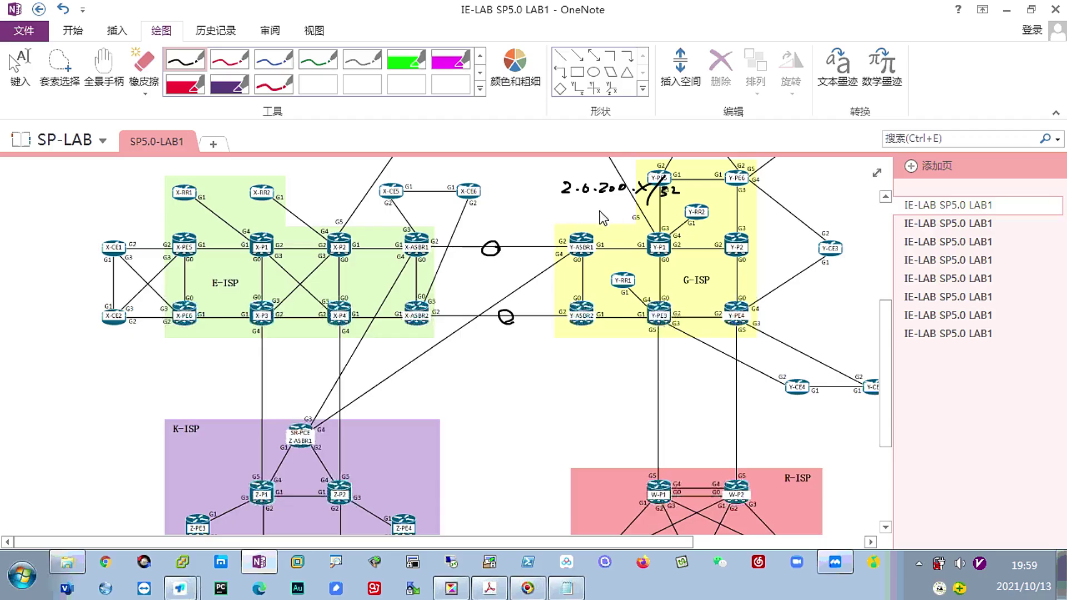
pyautogui.moveTo(564, 216); pyautogui.dragTo(633, 223)
pyautogui.moveTo(634, 212)
pyautogui.mouseDown()
pyautogui.moveTo(623, 224)
pyautogui.moveTo(692, 231)
pyautogui.moveTo(659, 237)
pyautogui.mouseUp()
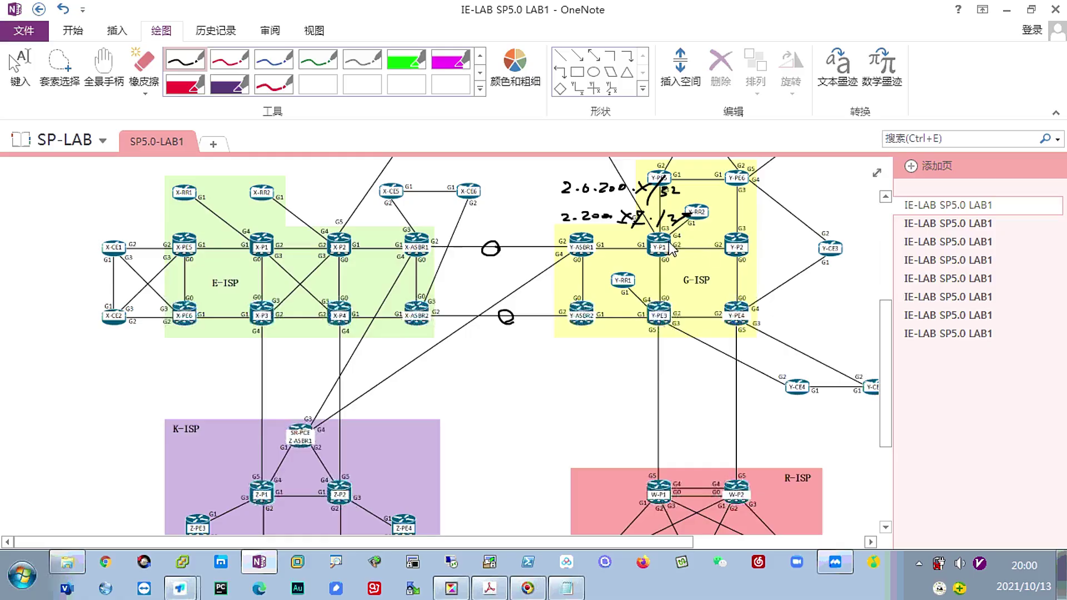
pyautogui.hotkey('alt', '3')
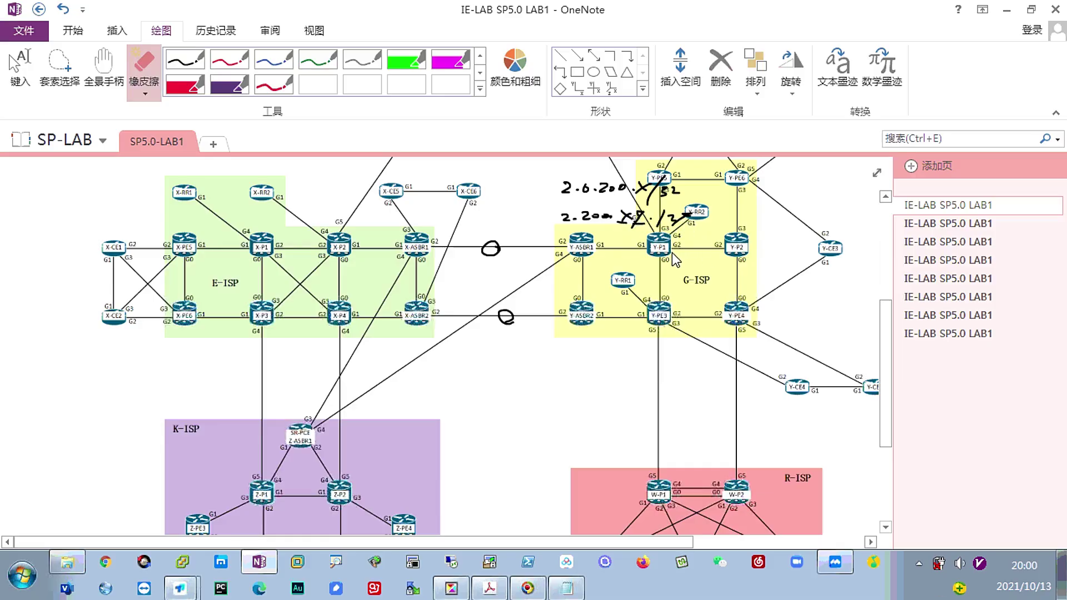
pyautogui.moveTo(684, 221)
pyautogui.mouseDown()
pyautogui.moveTo(604, 219)
pyautogui.moveTo(630, 194)
pyautogui.moveTo(609, 222)
pyautogui.mouseUp()
pyautogui.press('Escape')
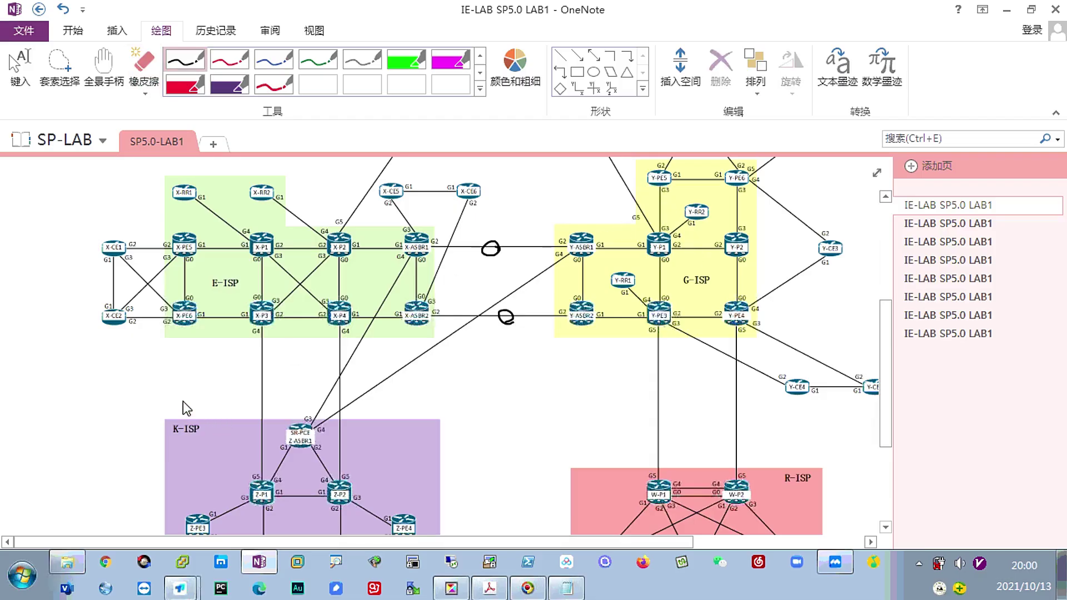
# Handwrite 3.0.3.X/32 above K-ISP and X.0.4.X above R-ISP, then erase both notes
pyautogui.moveTo(169, 393)
pyautogui.mouseDown()
pyautogui.moveTo(175, 409)
pyautogui.moveTo(248, 404)
pyautogui.mouseUp()
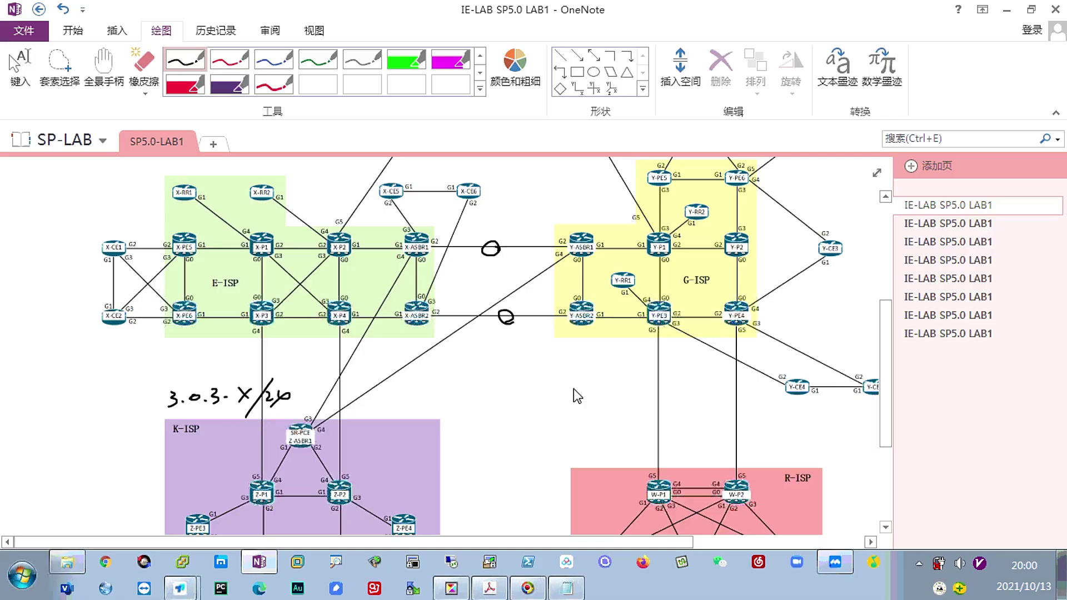
pyautogui.moveTo(287, 396)
pyautogui.mouseDown()
pyautogui.moveTo(250, 400)
pyautogui.moveTo(252, 421)
pyautogui.mouseUp()
pyautogui.moveTo(581, 380); pyautogui.dragTo(596, 401)
pyautogui.moveTo(595, 379); pyautogui.dragTo(579, 405)
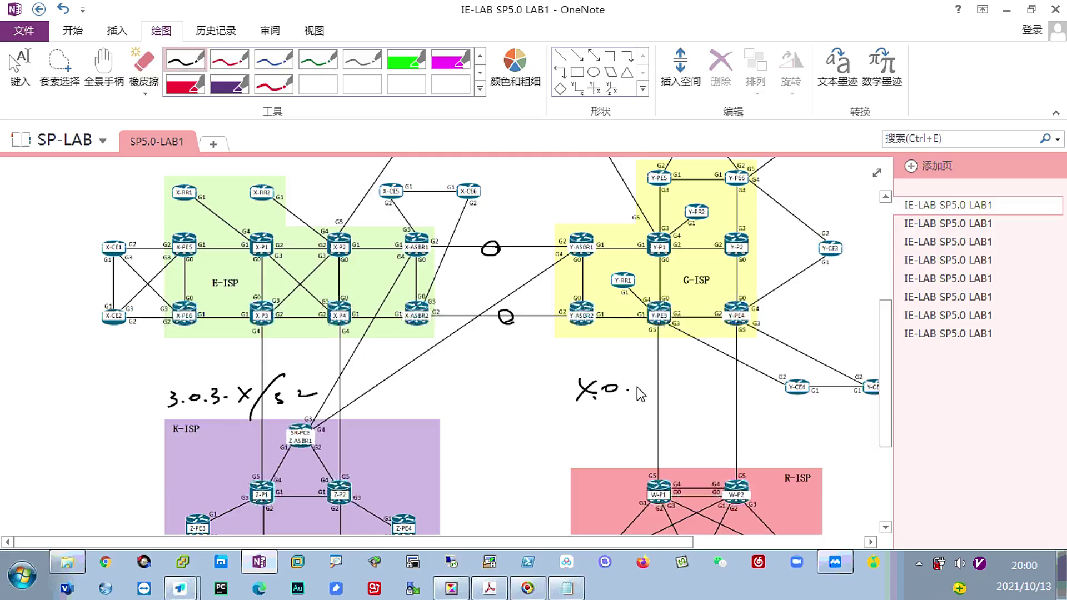
pyautogui.moveTo(649, 377); pyautogui.dragTo(638, 402)
pyautogui.moveTo(633, 388)
pyautogui.mouseDown()
pyautogui.moveTo(654, 385)
pyautogui.moveTo(658, 404)
pyautogui.mouseUp()
pyautogui.moveTo(713, 373)
pyautogui.mouseDown()
pyautogui.moveTo(663, 414)
pyautogui.moveTo(732, 410)
pyautogui.moveTo(576, 417)
pyautogui.mouseUp()
pyautogui.moveTo(579, 374)
pyautogui.mouseDown()
pyautogui.moveTo(725, 409)
pyautogui.moveTo(575, 400)
pyautogui.mouseUp()
pyautogui.moveTo(317, 391); pyautogui.dragTo(217, 396)
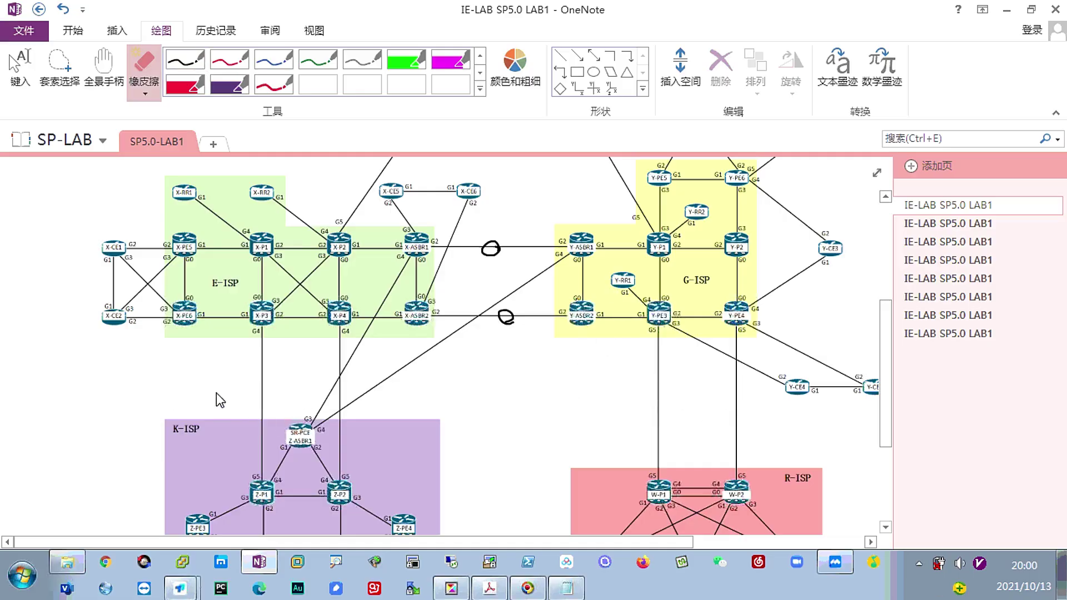
# Handwrite the IPv6 prefix 2620:FC7:1000::X/2F at top-left, underlining 1000
pyautogui.press('Escape')
pyautogui.moveTo(46, 180); pyautogui.dragTo(64, 187)
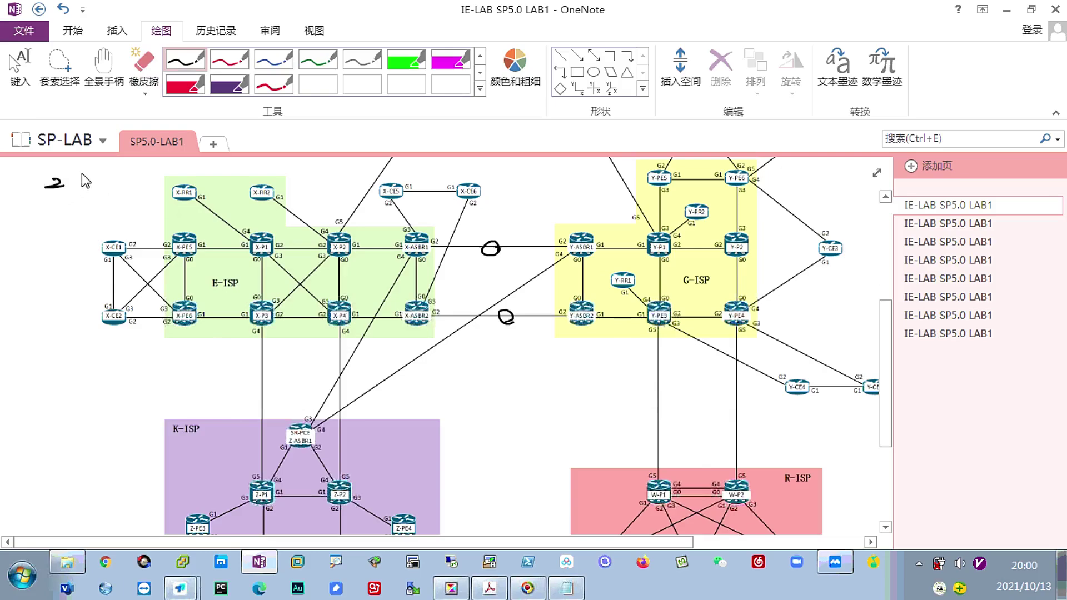
pyautogui.moveTo(130, 175); pyautogui.dragTo(159, 200)
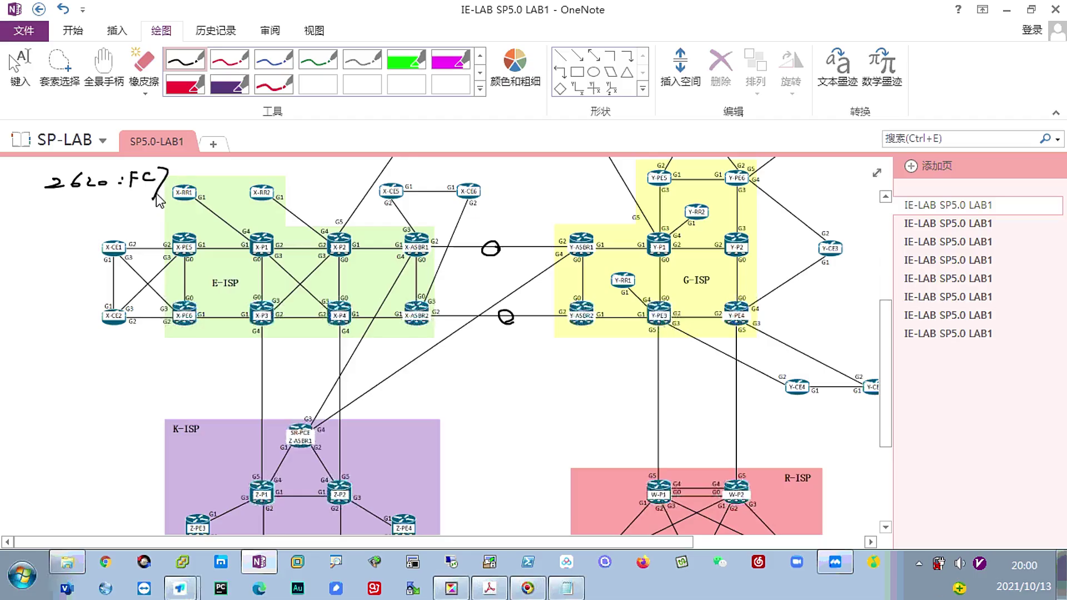
pyautogui.click(178, 175)
pyautogui.moveTo(191, 173); pyautogui.dragTo(193, 189)
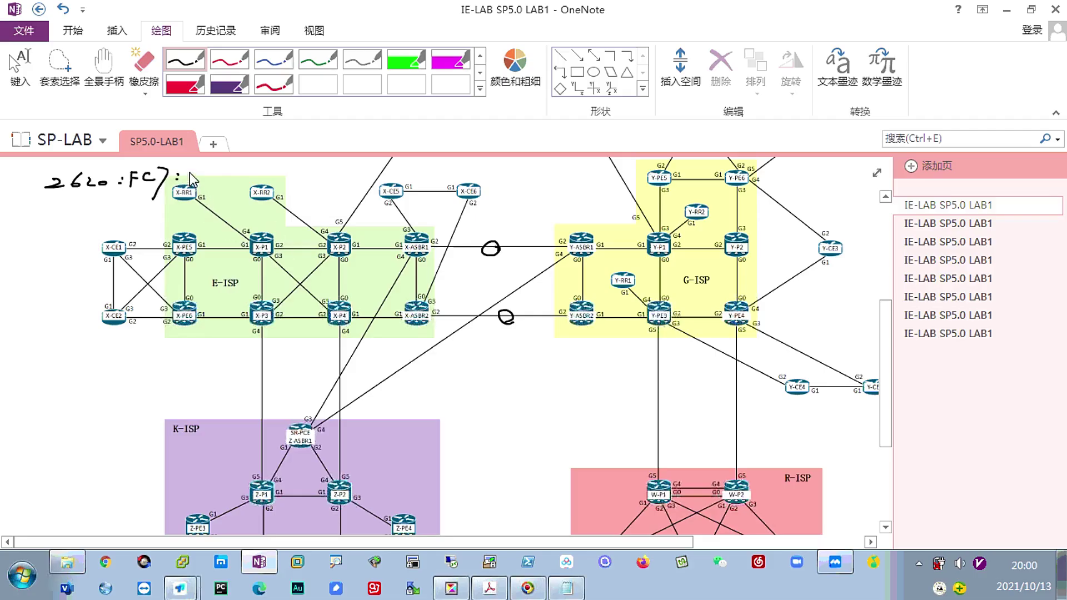
pyautogui.click(233, 173)
pyautogui.click(233, 180)
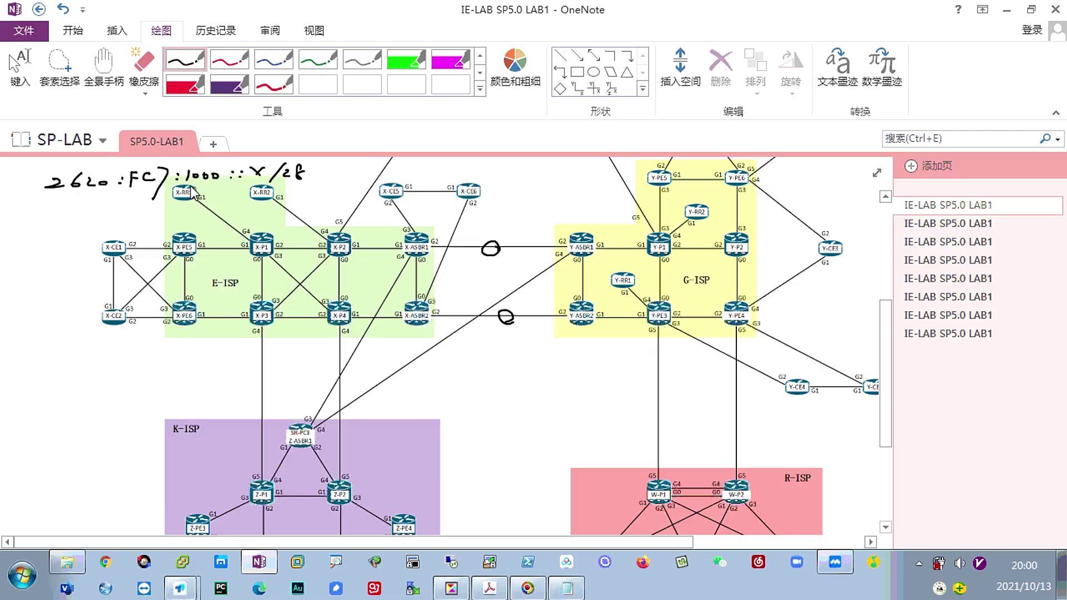
pyautogui.moveTo(186, 185); pyautogui.dragTo(219, 185)
pyautogui.moveTo(599, 184)
pyautogui.mouseDown()
pyautogui.moveTo(610, 206)
pyautogui.moveTo(645, 186)
pyautogui.mouseUp()
# Ink a 3 on the K-ISP uplink, a mark above R-ISP, and zeros on E-ISP links
pyautogui.moveTo(218, 396); pyautogui.dragTo(225, 409)
pyautogui.moveTo(237, 402); pyautogui.dragTo(253, 401)
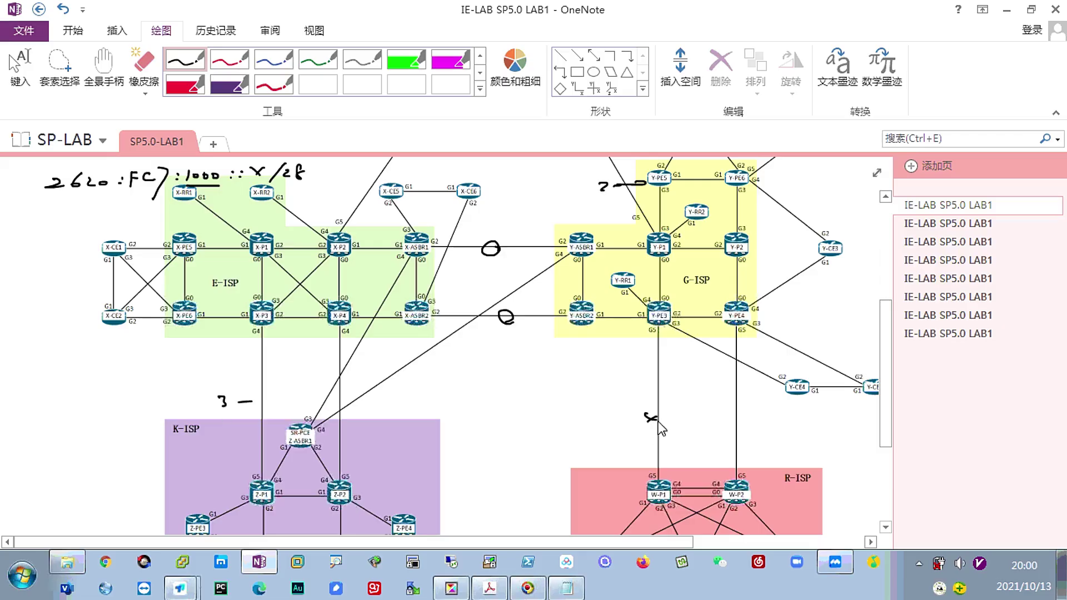
pyautogui.moveTo(659, 419); pyautogui.dragTo(691, 416)
pyautogui.click(708, 418)
pyautogui.moveTo(223, 248); pyautogui.dragTo(219, 258)
pyautogui.moveTo(228, 312); pyautogui.dragTo(226, 327)
pyautogui.moveTo(300, 310); pyautogui.dragTo(305, 323)
pyautogui.moveTo(38, 245)
pyautogui.mouseDown()
pyautogui.moveTo(55, 272)
pyautogui.moveTo(149, 243)
pyautogui.mouseUp()
pyautogui.moveTo(151, 222)
pyautogui.mouseDown()
pyautogui.moveTo(166, 243)
pyautogui.moveTo(108, 233)
pyautogui.moveTo(38, 251)
pyautogui.mouseUp()
# Erase the marks inside and below E-ISP and the two zeros on the inter-ISP links
pyautogui.press('e')
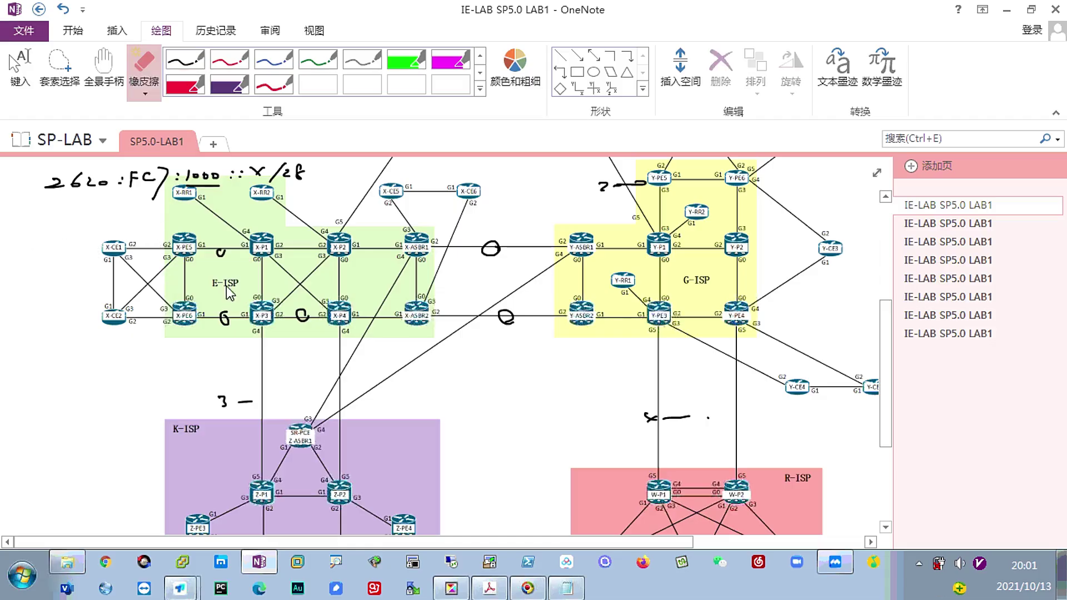
pyautogui.moveTo(265, 269); pyautogui.dragTo(217, 254)
pyautogui.moveTo(219, 308); pyautogui.dragTo(330, 315)
pyautogui.moveTo(257, 405); pyautogui.dragTo(218, 406)
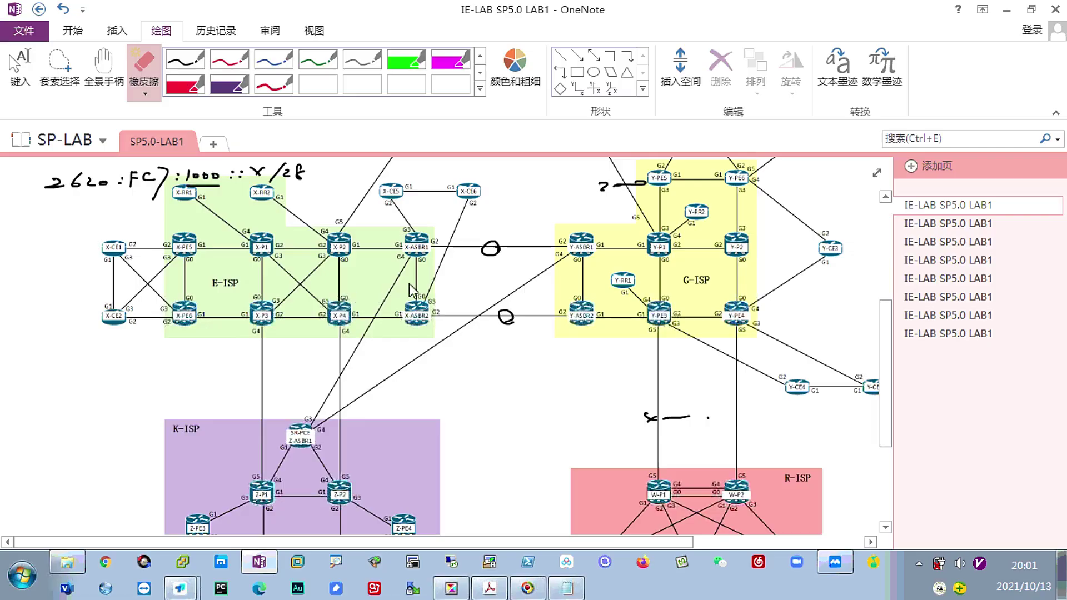
pyautogui.moveTo(479, 248); pyautogui.dragTo(504, 250)
pyautogui.moveTo(498, 315); pyautogui.dragTo(518, 309)
# Circle both ASBR links, then erase them, the IPv6 prefix and the 2 near Y-PE5
pyautogui.press('Escape')
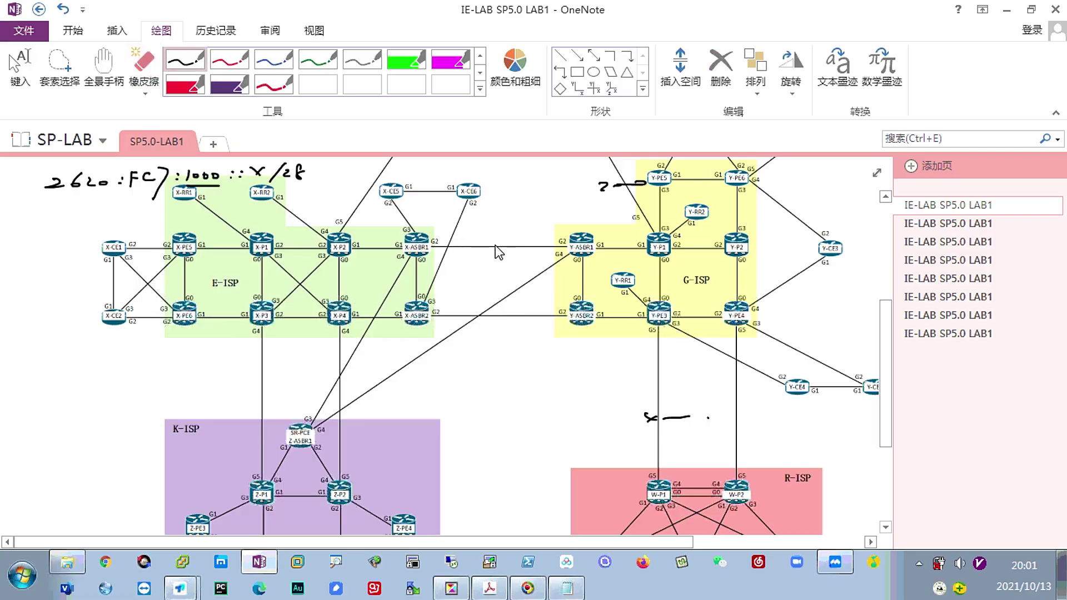
pyautogui.moveTo(488, 247); pyautogui.dragTo(509, 250)
pyautogui.moveTo(517, 316); pyautogui.dragTo(520, 316)
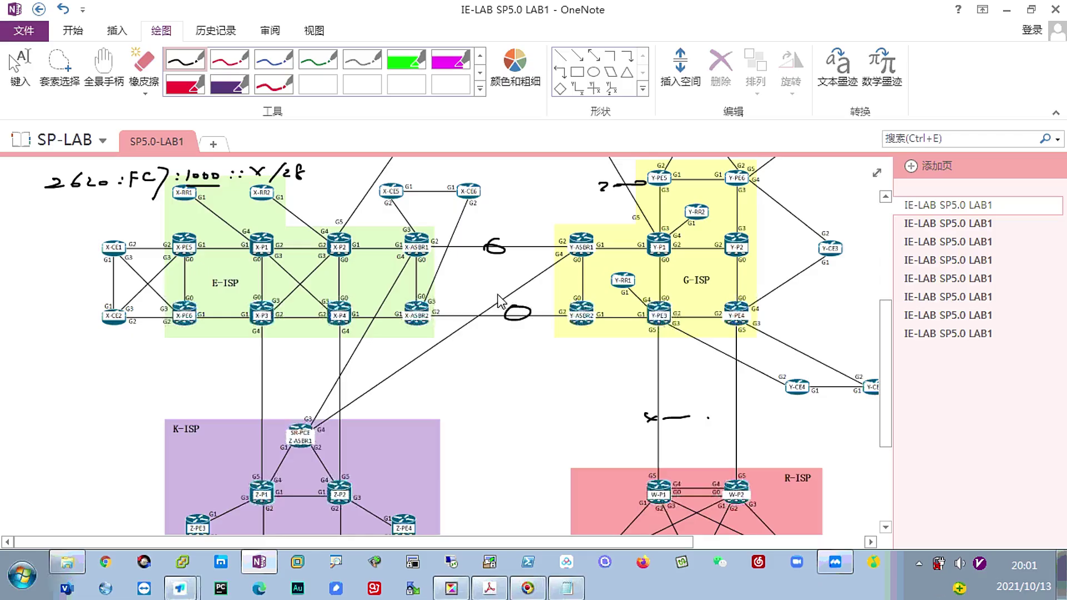
pyautogui.press('alt')
pyautogui.moveTo(482, 250); pyautogui.dragTo(521, 316)
pyautogui.moveTo(301, 179); pyautogui.dragTo(103, 192)
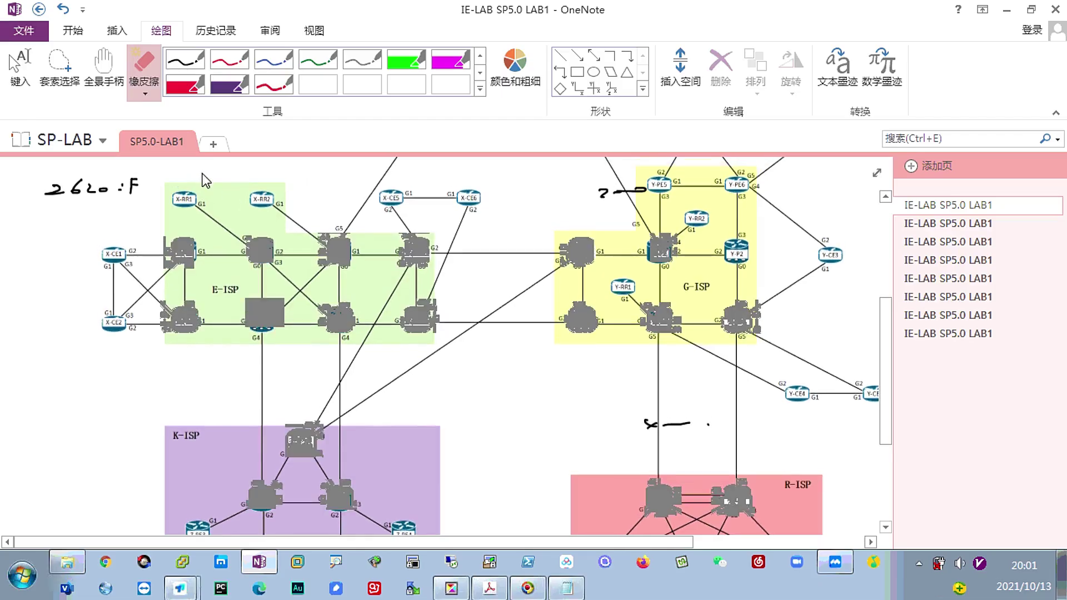
pyautogui.press('Escape')
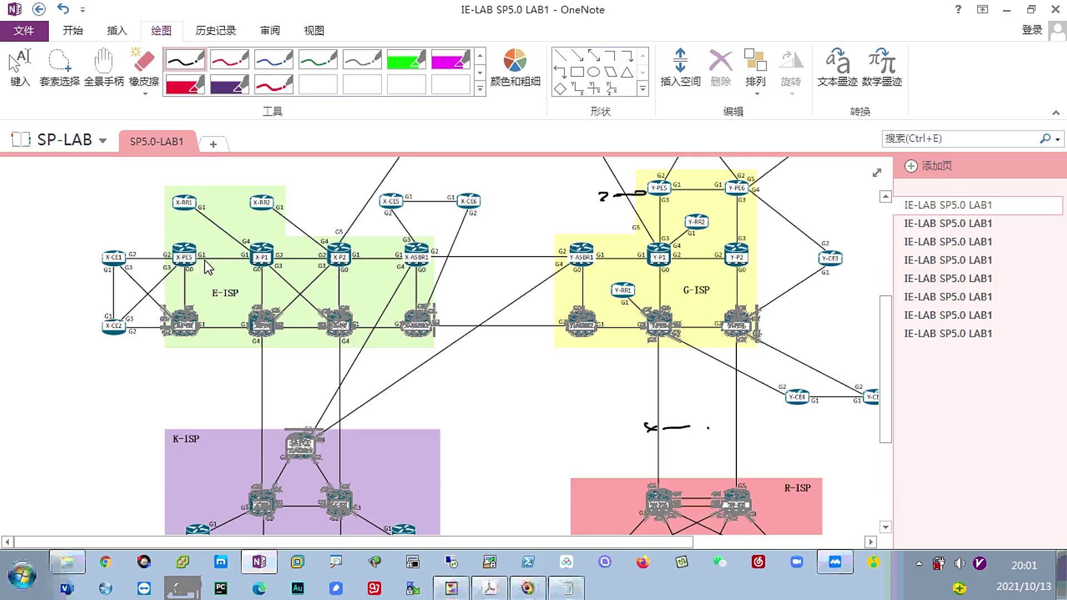
pyautogui.press('Escape')
pyautogui.moveTo(597, 200); pyautogui.dragTo(648, 204)
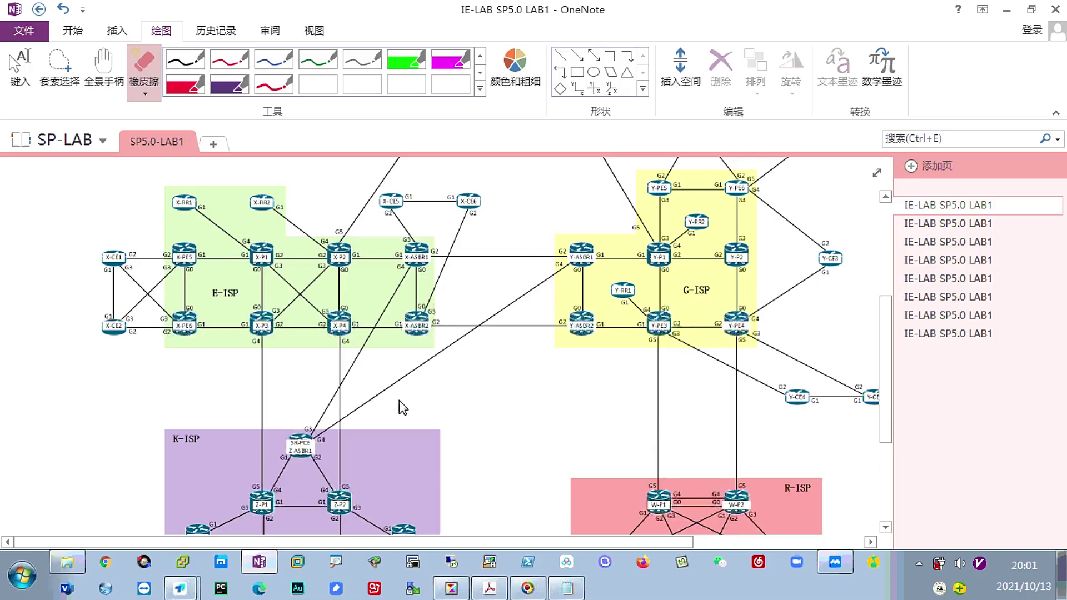
# Return to the black pen with Esc
pyautogui.press('Escape')
pyautogui.press('Escape')
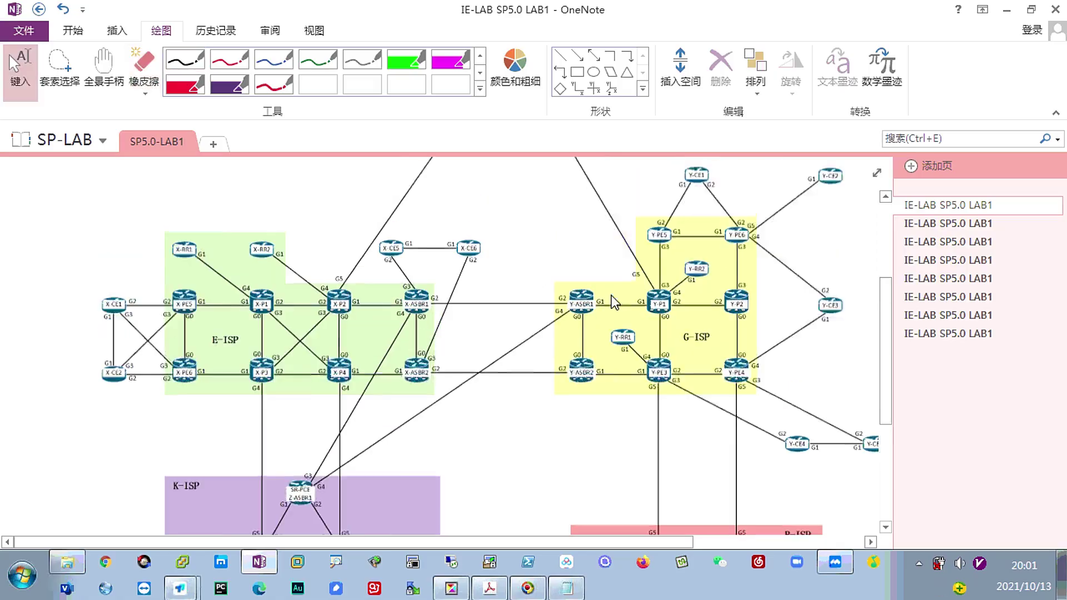
pyautogui.scroll(3, 613, 300)
pyautogui.scroll(-3, 391, 483)
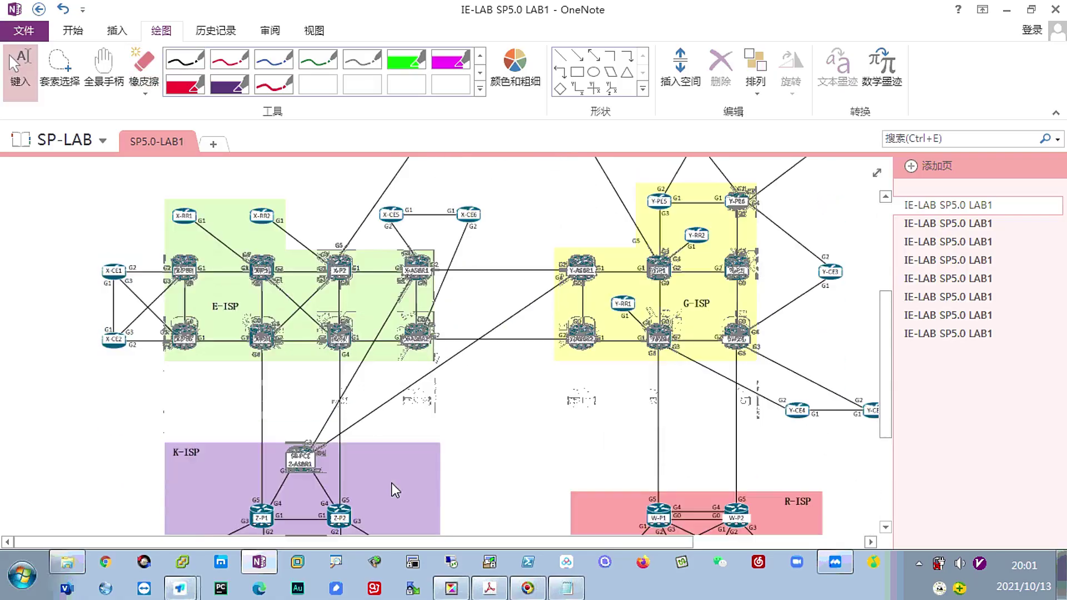
pyautogui.scroll(-3, 391, 483)
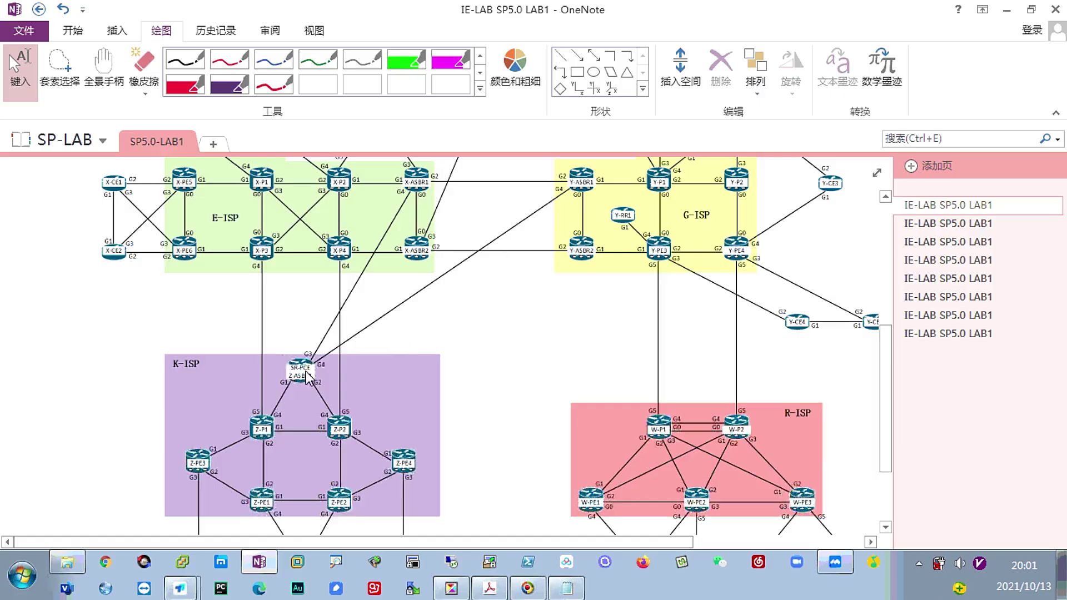
pyautogui.scroll(3, 473, 301)
pyautogui.scroll(3, 480, 303)
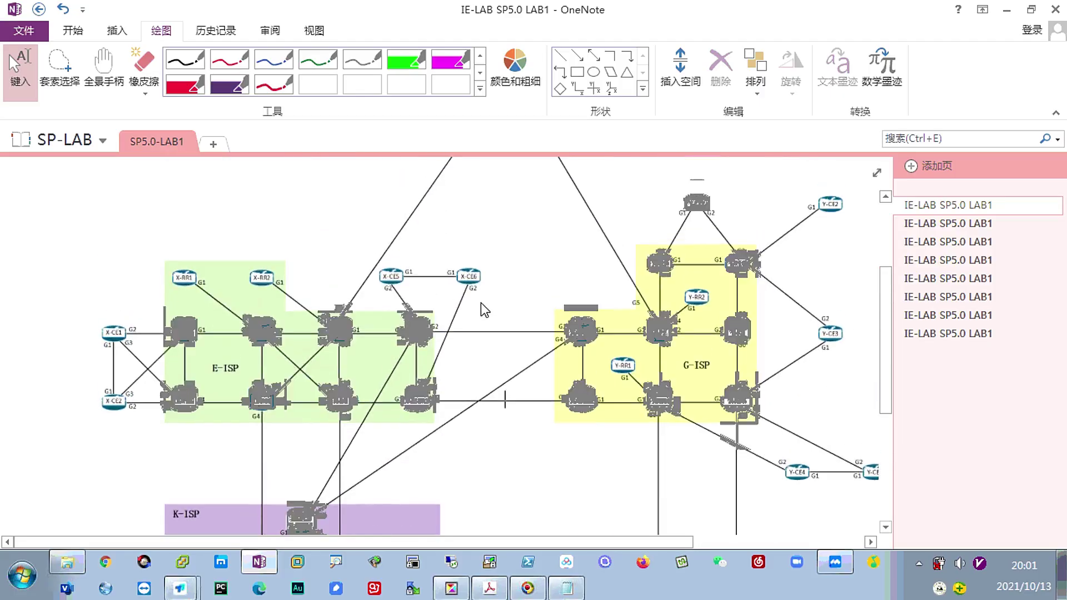
pyautogui.scroll(3, 547, 272)
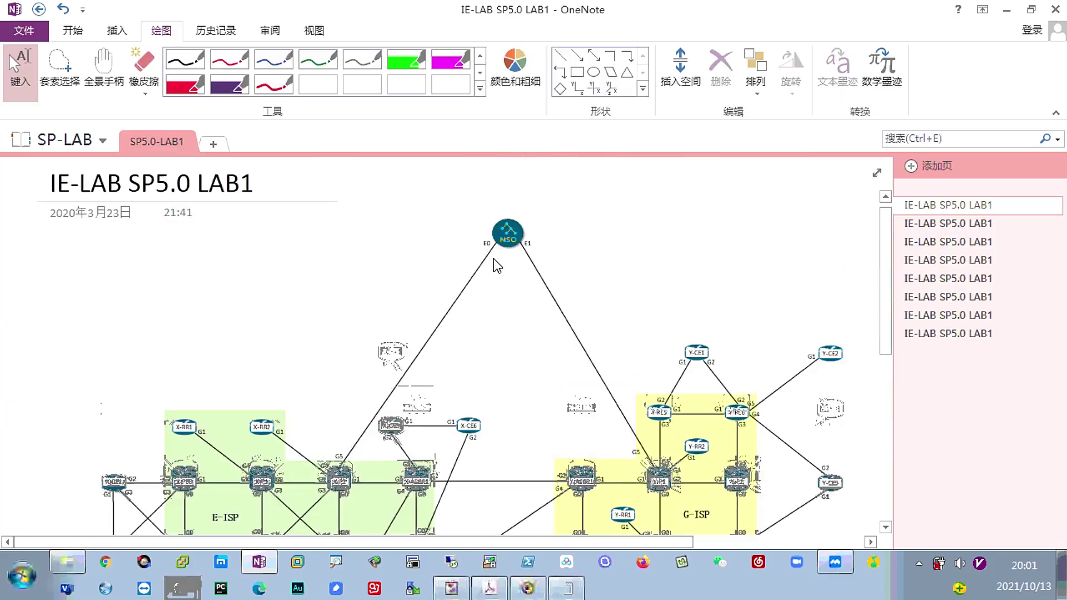
pyautogui.scroll(-3, 494, 259)
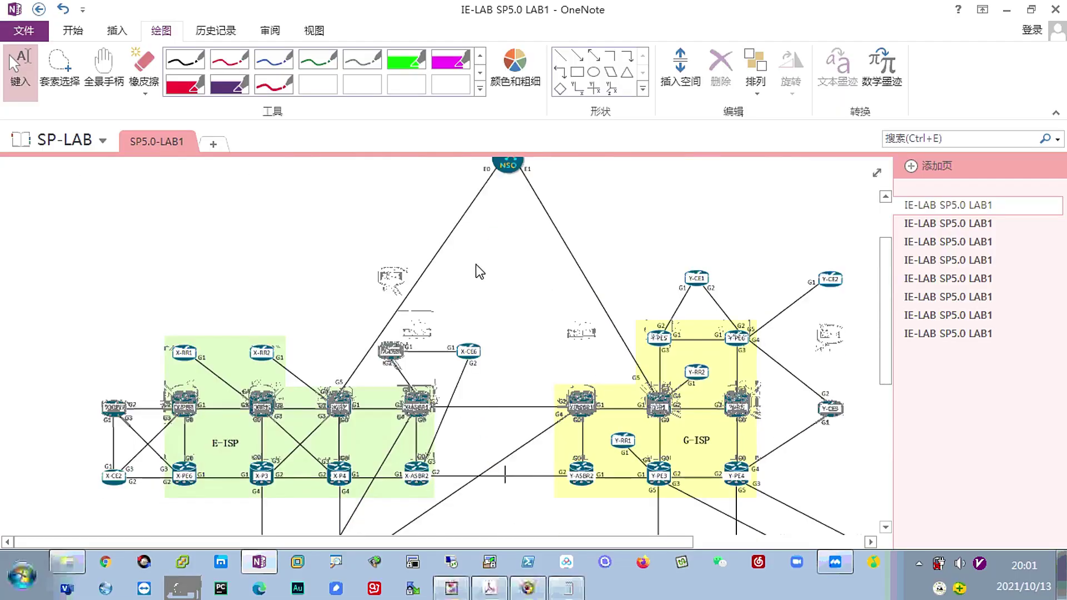
pyautogui.scroll(-3, 476, 265)
pyautogui.scroll(-3, 476, 264)
pyautogui.scroll(-1, 477, 265)
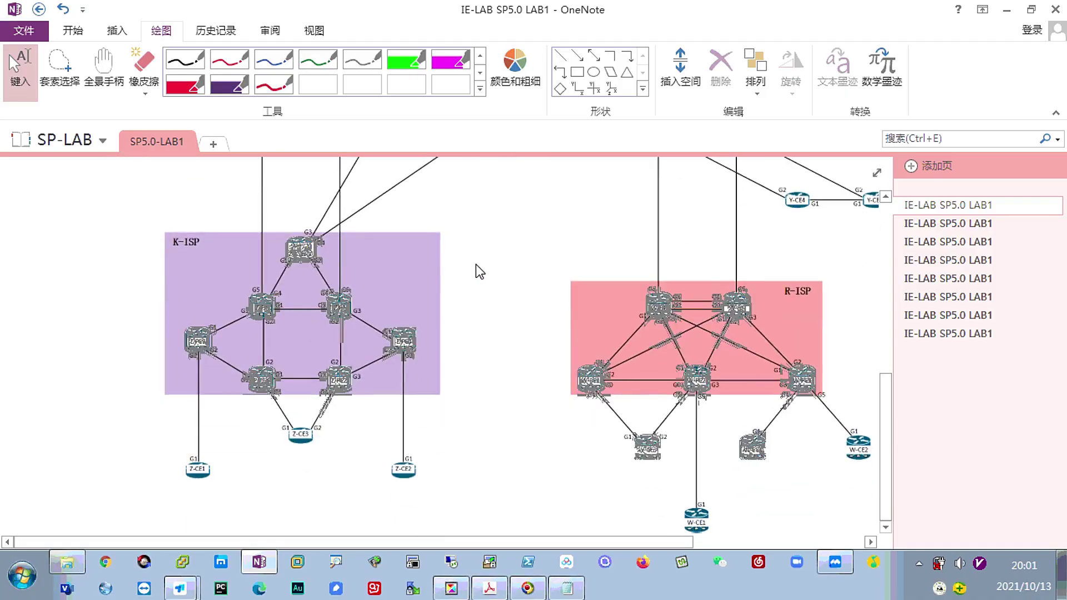
pyautogui.moveTo(648, 543); pyautogui.dragTo(696, 543)
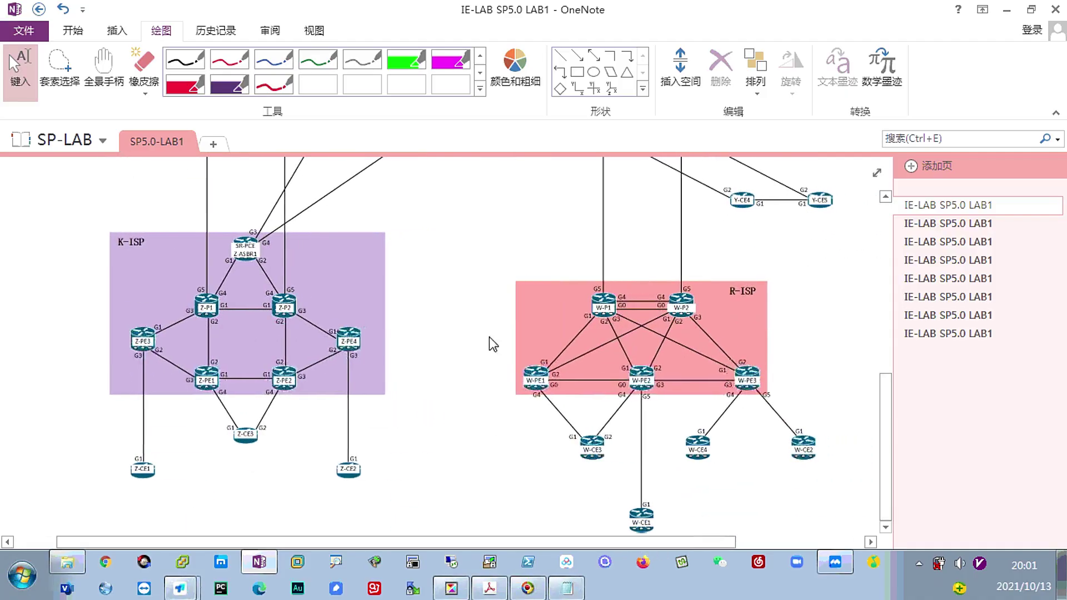
pyautogui.scroll(5, 463, 319)
pyautogui.scroll(3, 325, 351)
pyautogui.scroll(-2, 305, 370)
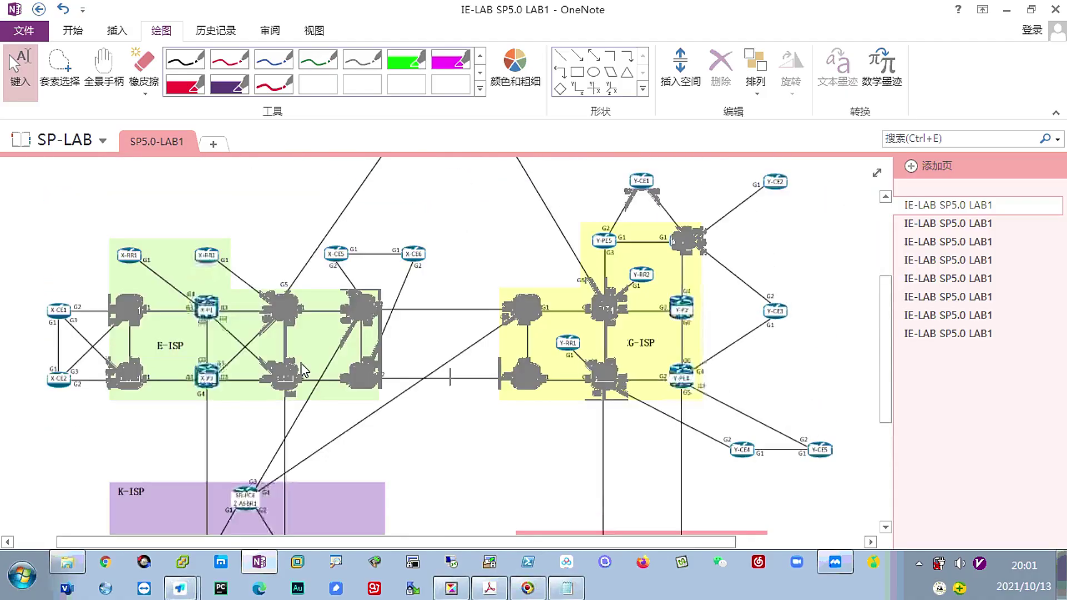
pyautogui.scroll(-1, 304, 369)
pyautogui.scroll(3, 247, 302)
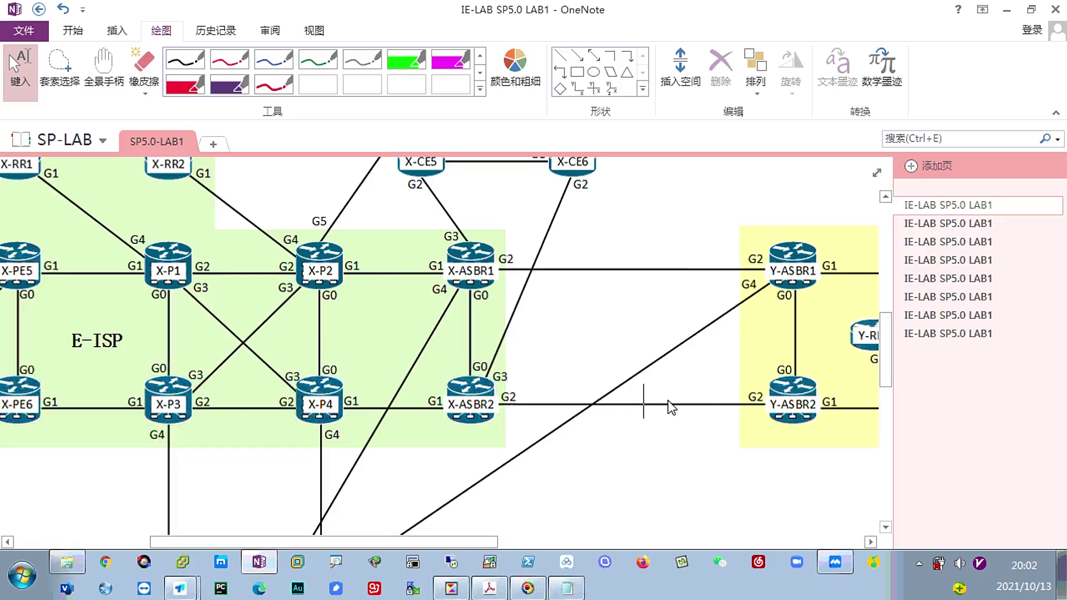
pyautogui.click(184, 588)
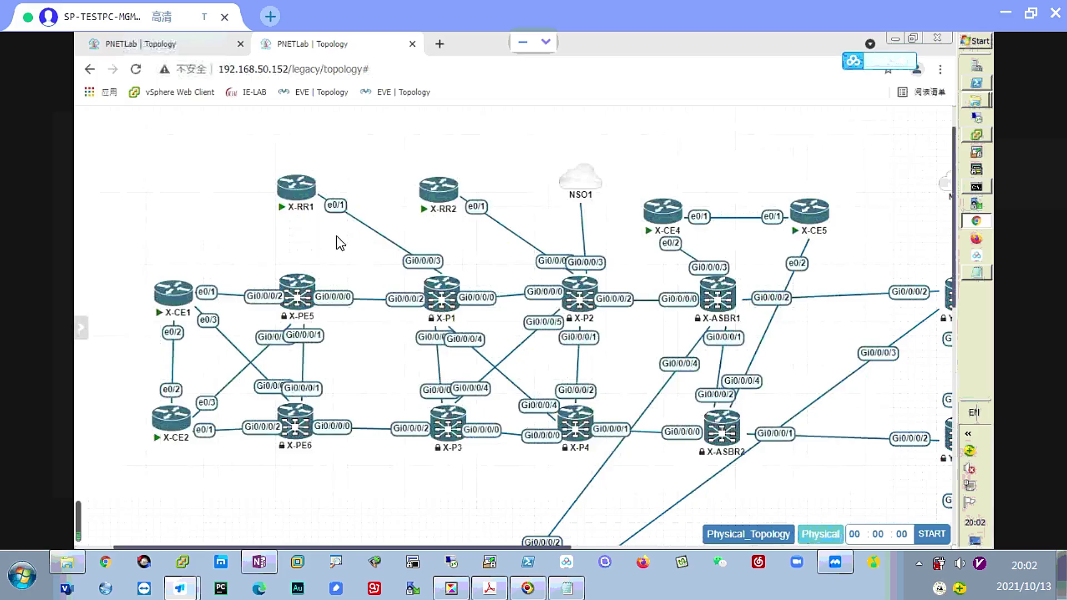
pyautogui.click(1005, 13)
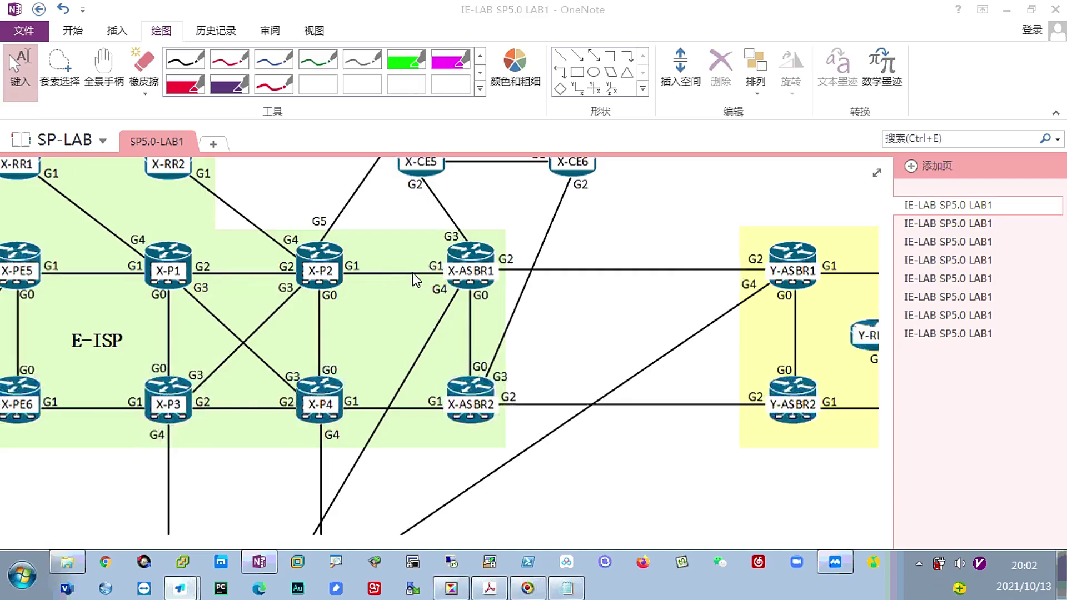
# Select the diagram, bring G-ISP into view, and handwrite 100 next to X-P1
pyautogui.click(545, 265)
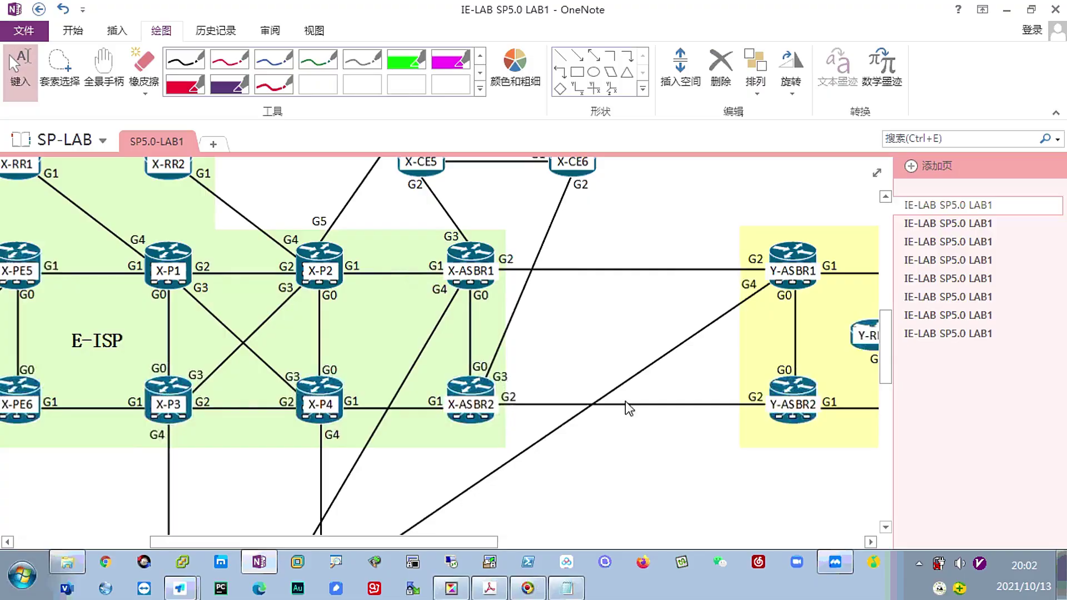
pyautogui.click(560, 542)
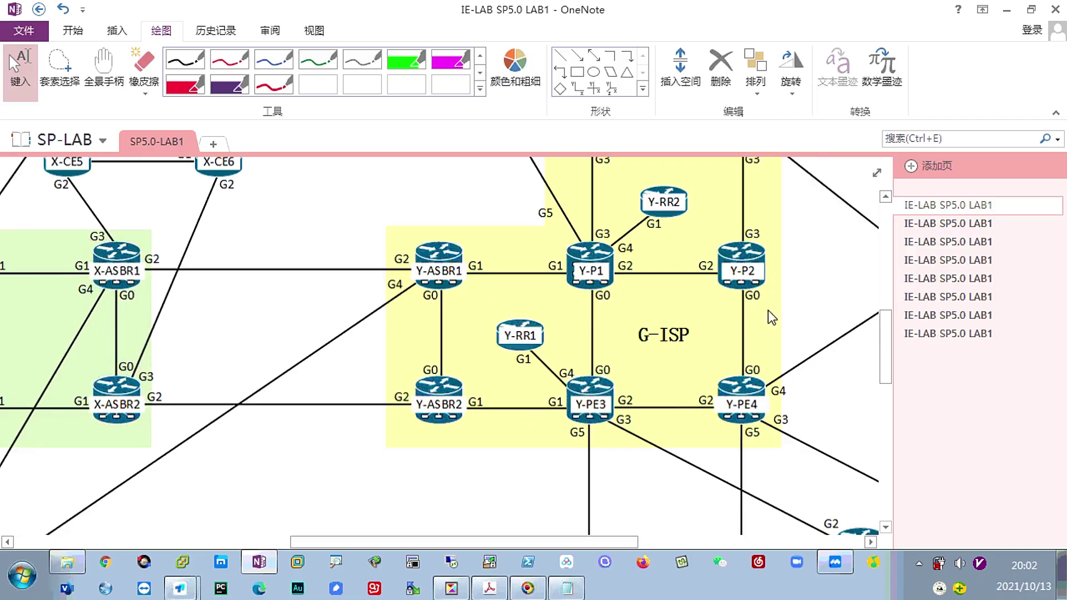
pyautogui.scroll(5, 672, 368)
pyautogui.scroll(-5, 674, 370)
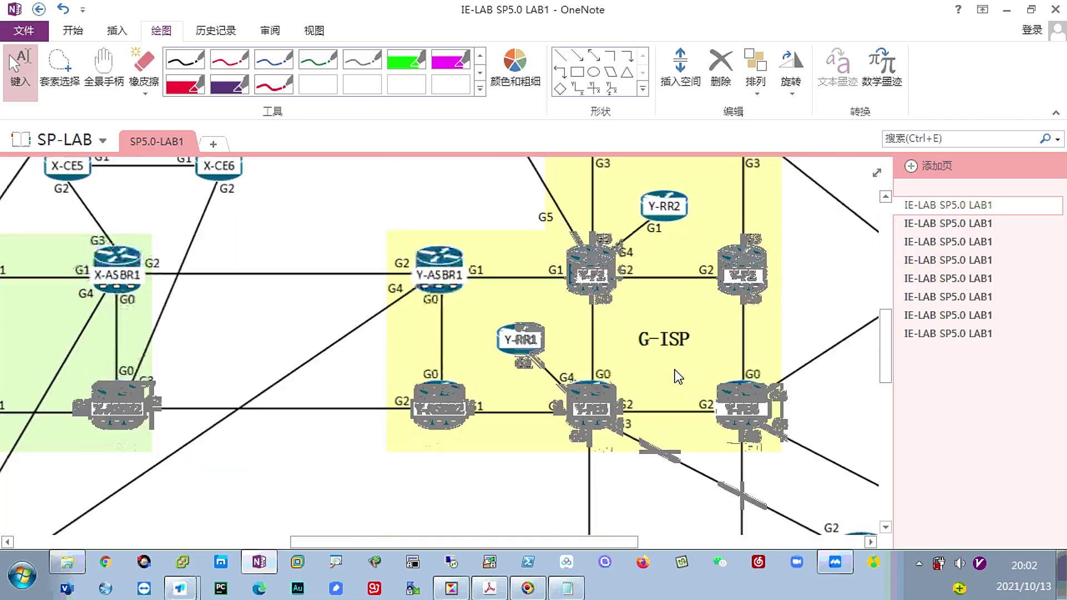
pyautogui.scroll(-3, 674, 370)
pyautogui.scroll(-3, 687, 369)
pyautogui.scroll(-5, 687, 369)
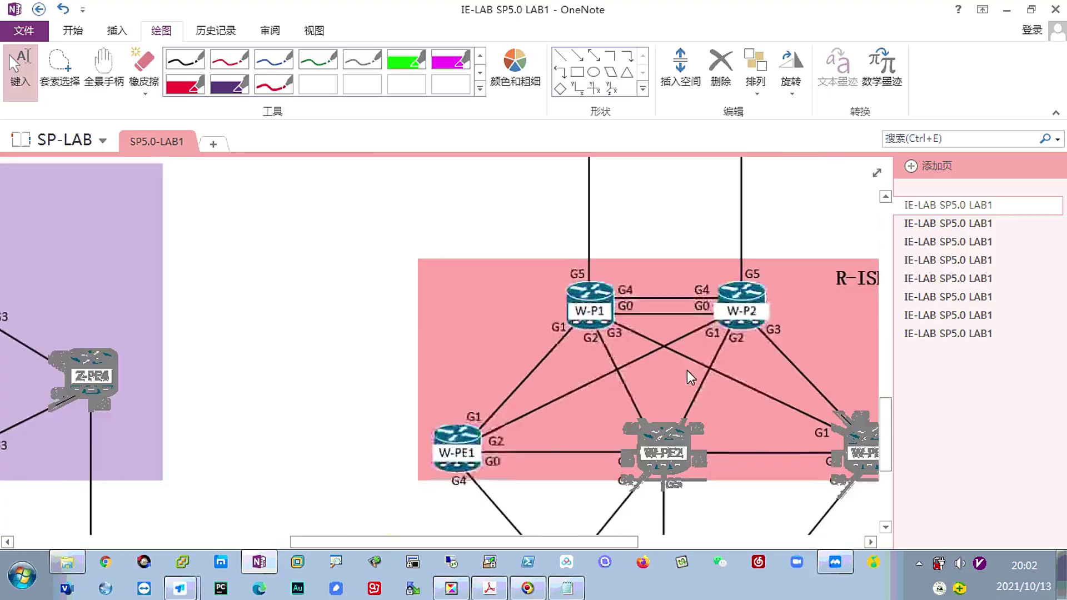
pyautogui.scroll(-3, 687, 370)
pyautogui.scroll(3, 687, 370)
pyautogui.scroll(5, 687, 370)
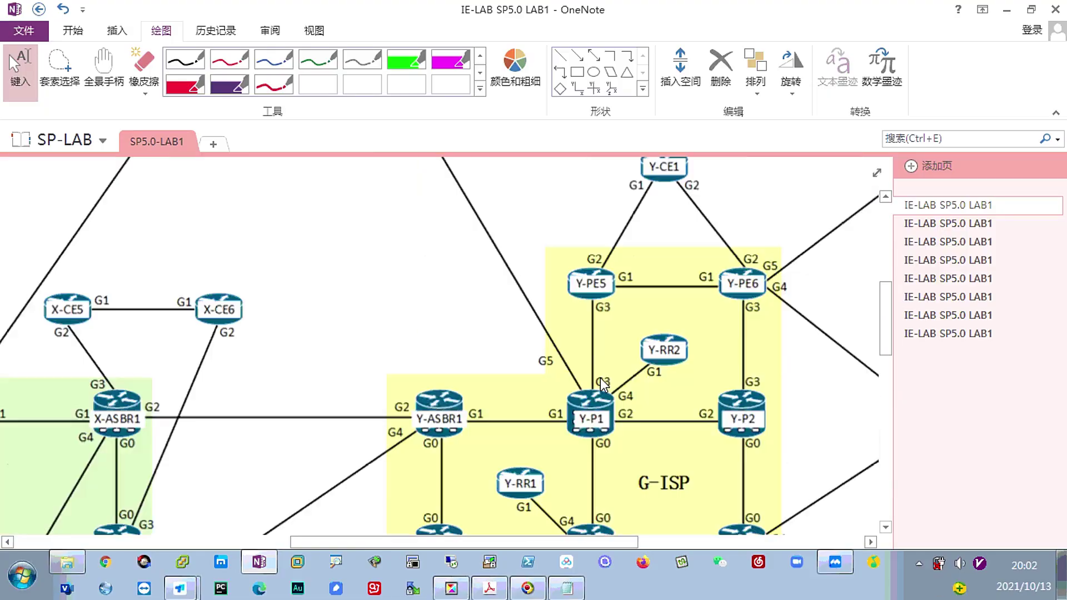
pyautogui.scroll(-3, 604, 379)
pyautogui.scroll(-3, 604, 380)
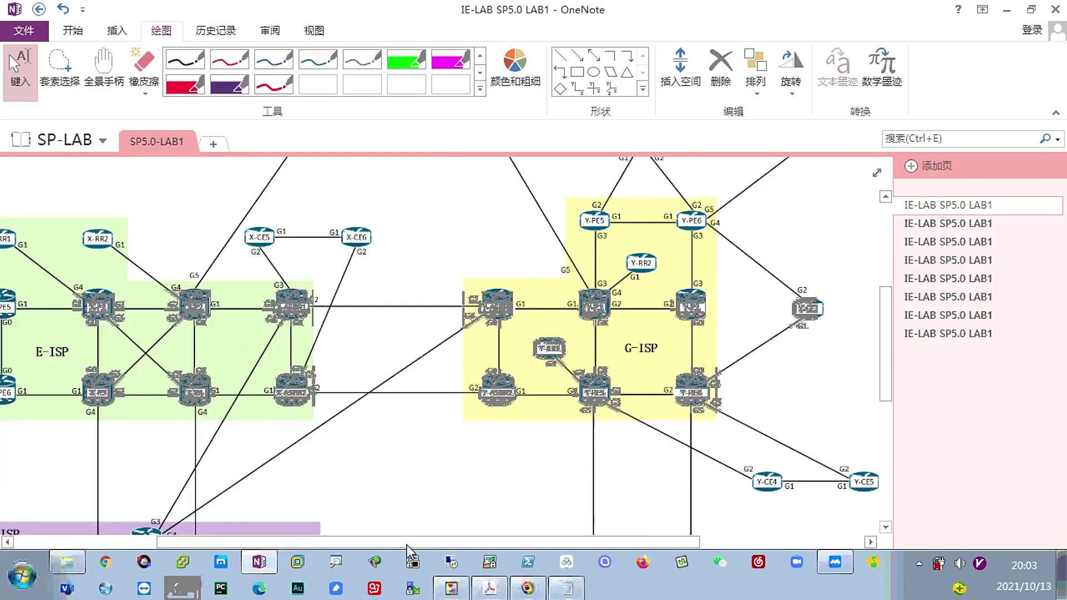
pyautogui.moveTo(350, 542); pyautogui.dragTo(285, 540)
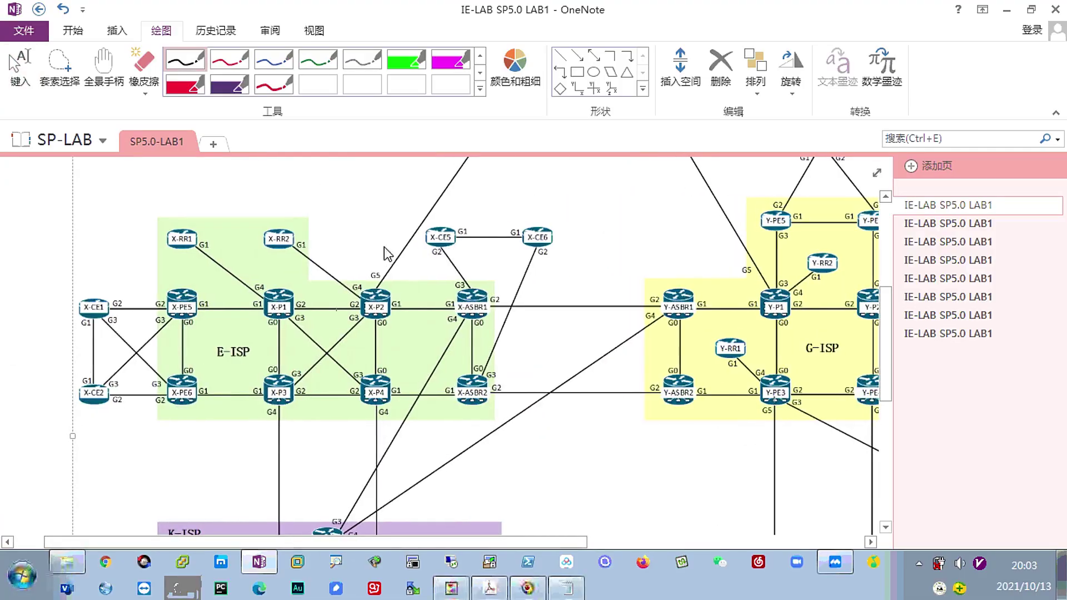
pyautogui.moveTo(311, 255)
pyautogui.mouseDown()
pyautogui.moveTo(290, 291)
pyautogui.moveTo(334, 284)
pyautogui.mouseUp()
pyautogui.moveTo(342, 279); pyautogui.dragTo(360, 288)
pyautogui.moveTo(800, 276); pyautogui.dragTo(813, 292)
pyautogui.press('Escape')
pyautogui.scroll(-5, 500, 333)
pyautogui.scroll(-2, 334, 292)
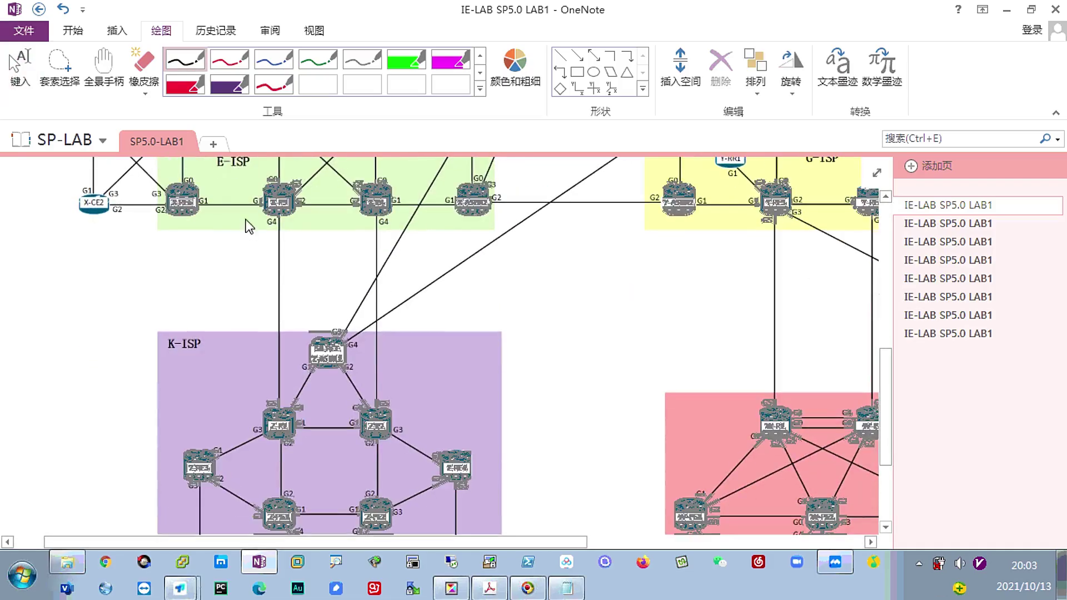
# Write 300 beside the K-ISP border router and arc green highlighter around E-ISP customer sites
pyautogui.moveTo(265, 351); pyautogui.dragTo(275, 375)
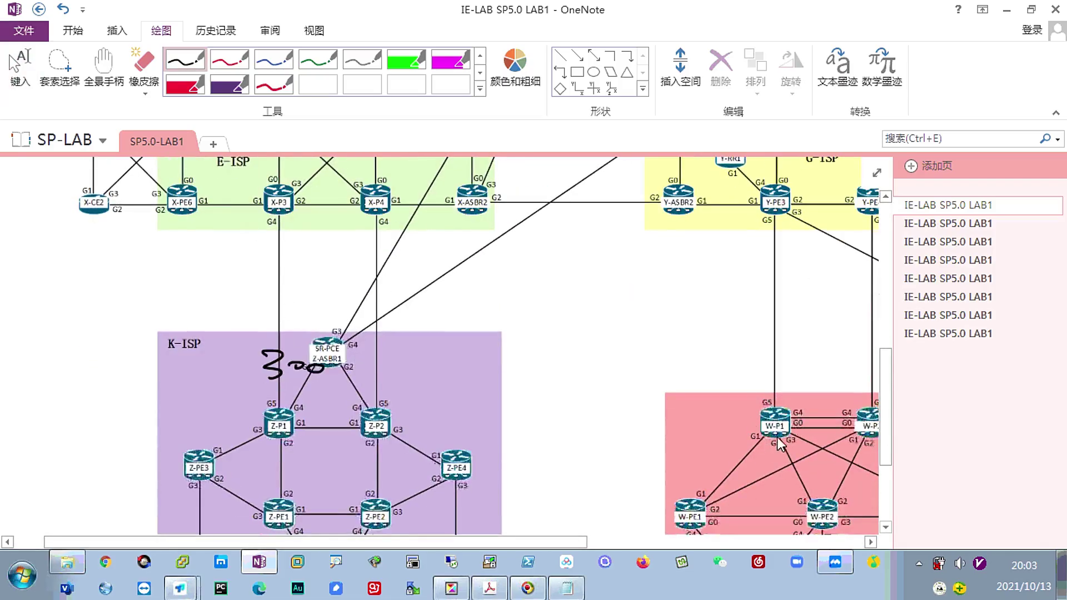
pyautogui.moveTo(734, 415); pyautogui.dragTo(805, 427)
pyautogui.press('Escape')
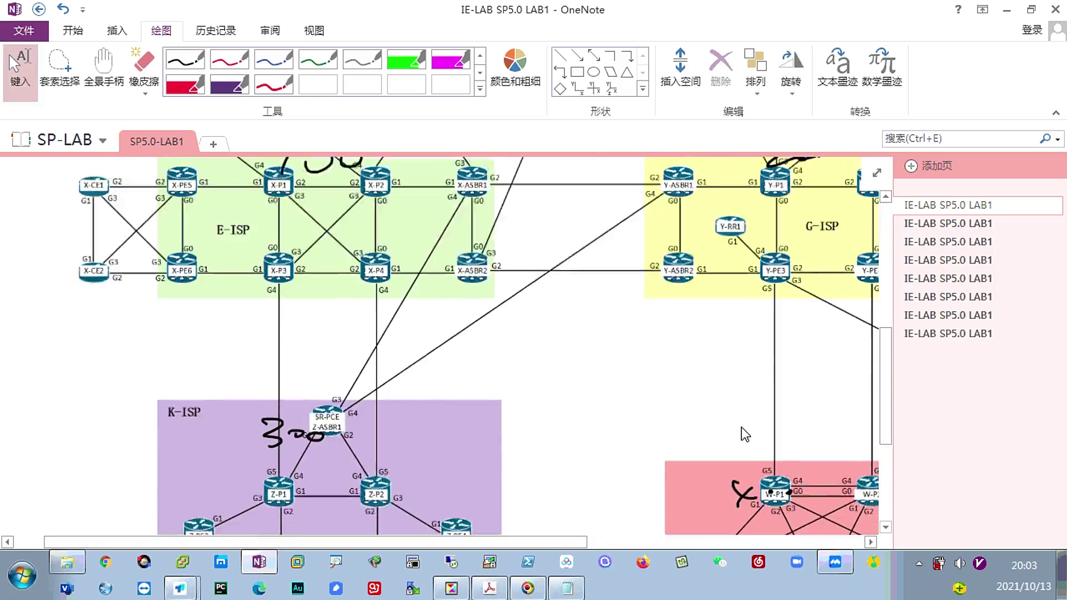
pyautogui.scroll(7, 741, 426)
pyautogui.scroll(-1, 744, 434)
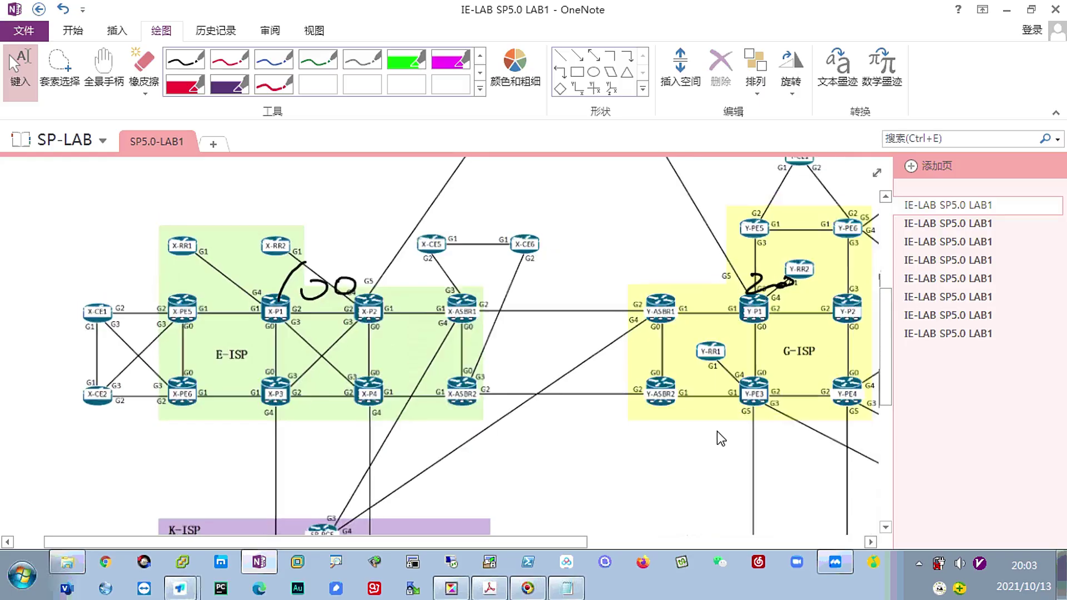
pyautogui.scroll(-1, 718, 433)
pyautogui.scroll(-1, 718, 439)
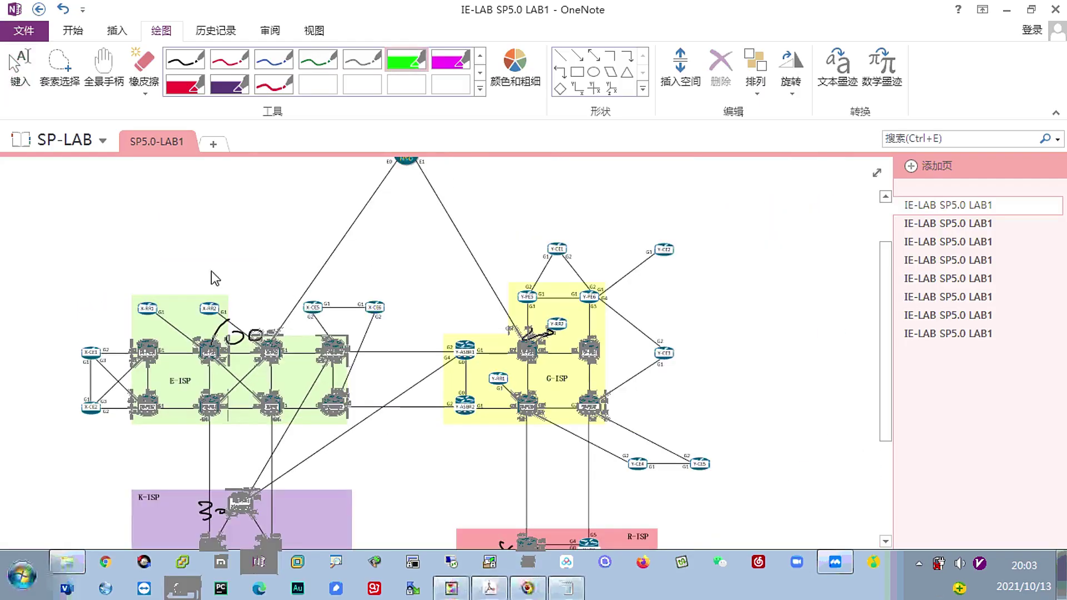
pyautogui.moveTo(83, 462); pyautogui.dragTo(80, 311)
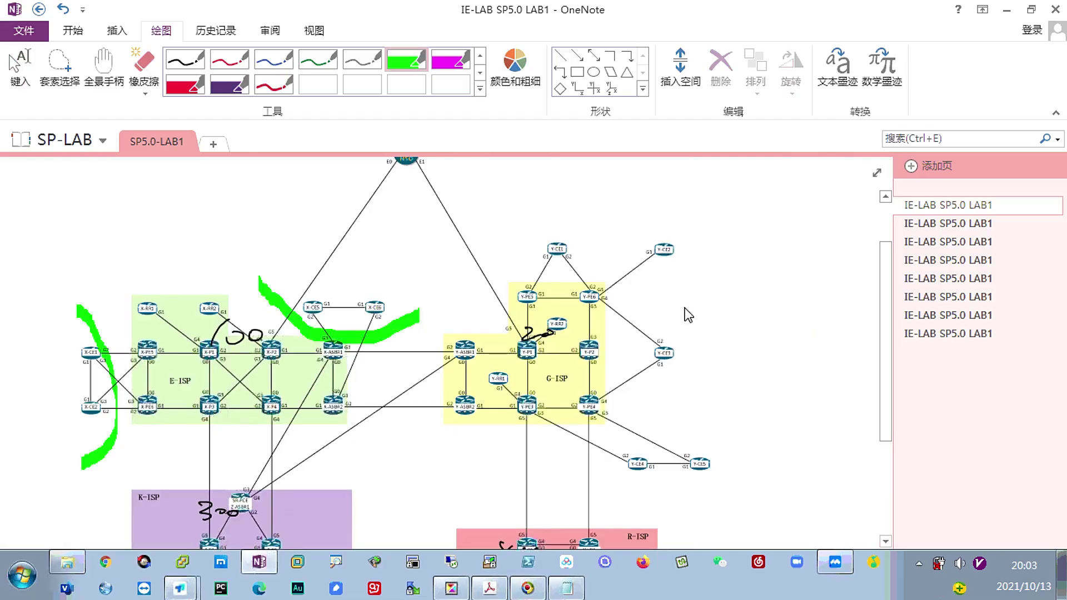
pyautogui.scroll(-5, 690, 305)
pyautogui.moveTo(275, 479); pyautogui.dragTo(414, 457)
pyautogui.scroll(3, 409, 457)
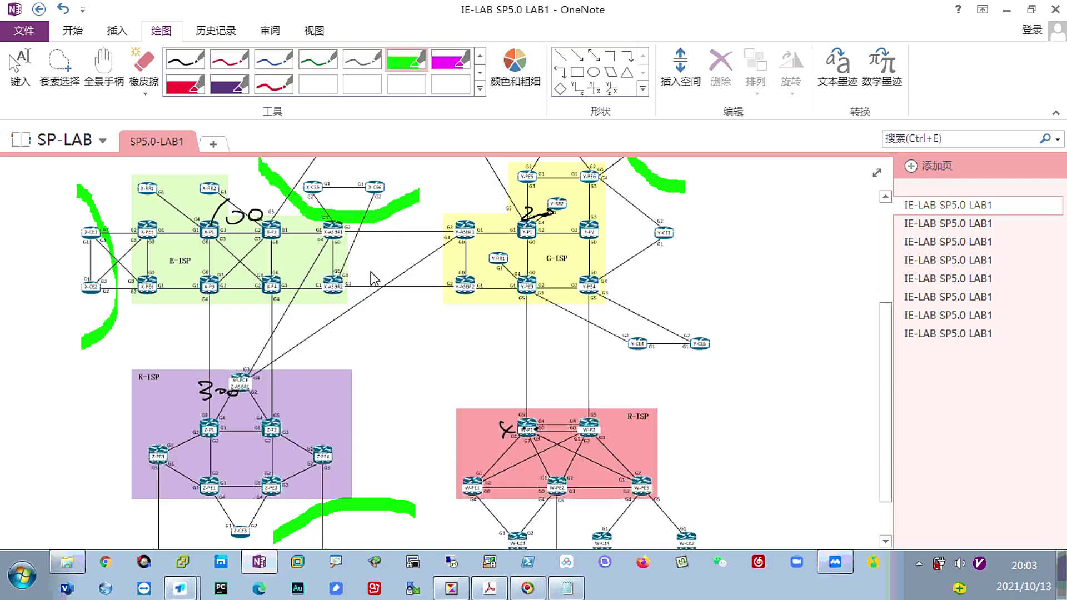
pyautogui.scroll(3, 371, 272)
pyautogui.scroll(3, 418, 304)
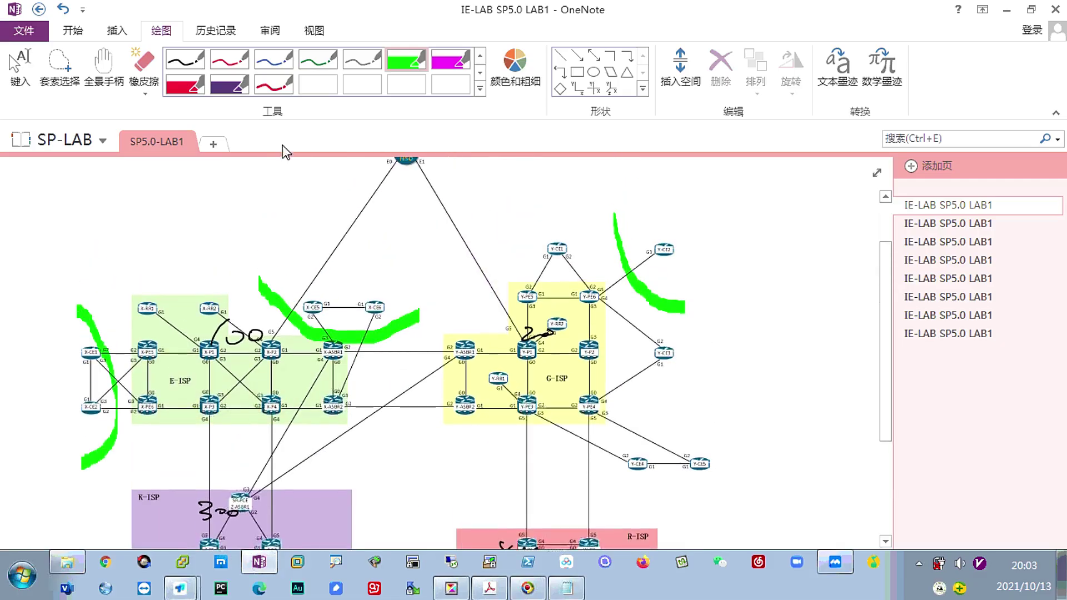
# Circle customer routers Y-CE1 and Y-CE3 in purple, and Z-CE1 and Z-CE3 in red
pyautogui.click(229, 85)
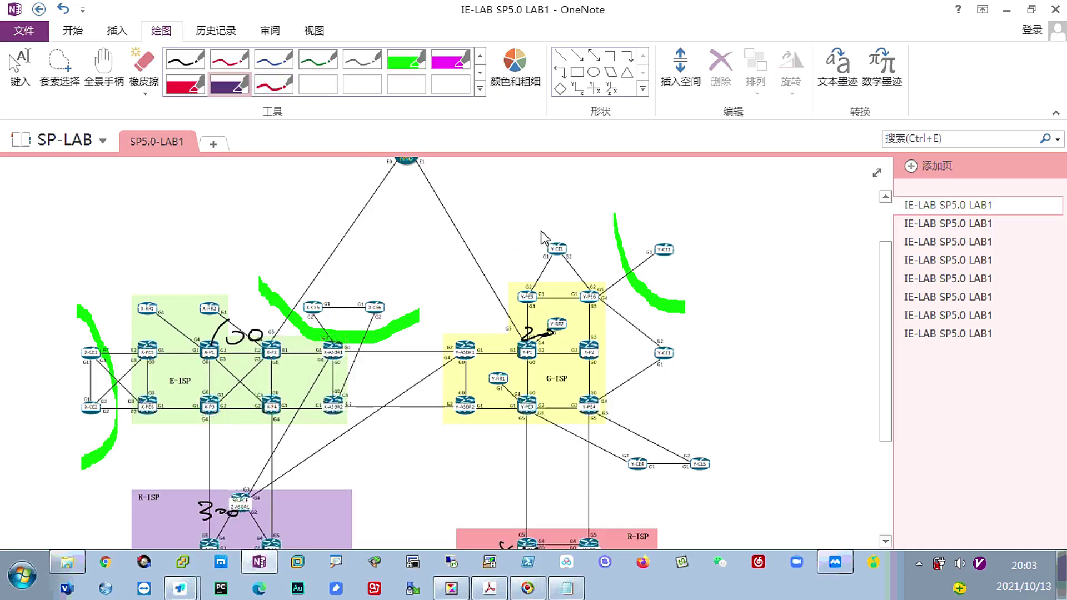
pyautogui.moveTo(542, 225); pyautogui.dragTo(547, 226)
pyautogui.moveTo(650, 333); pyautogui.dragTo(653, 335)
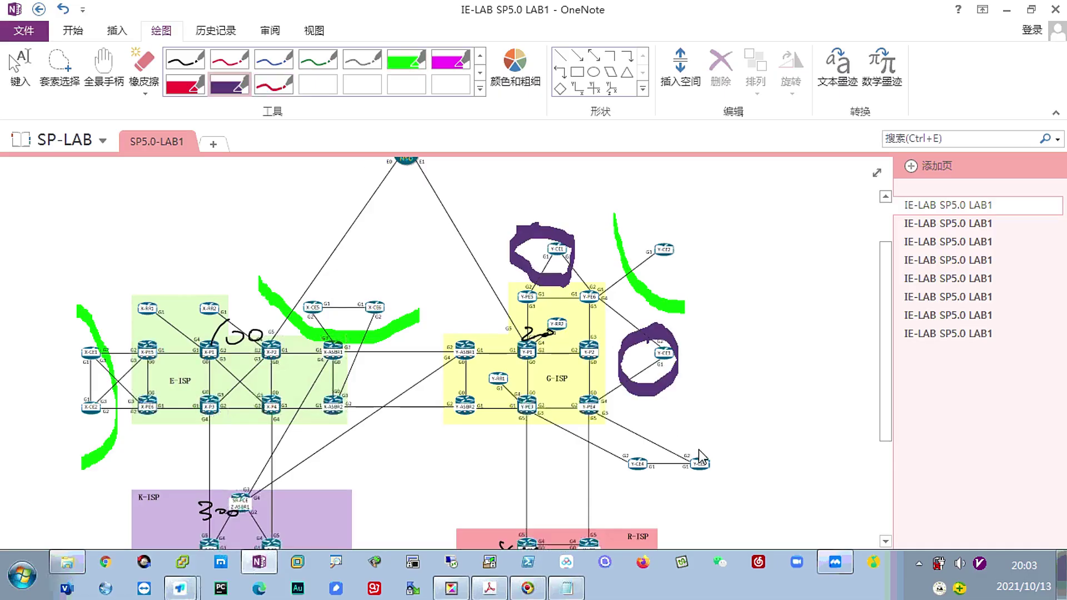
pyautogui.moveTo(698, 449); pyautogui.dragTo(702, 453)
pyautogui.scroll(-5, 672, 370)
pyautogui.scroll(-1, 494, 257)
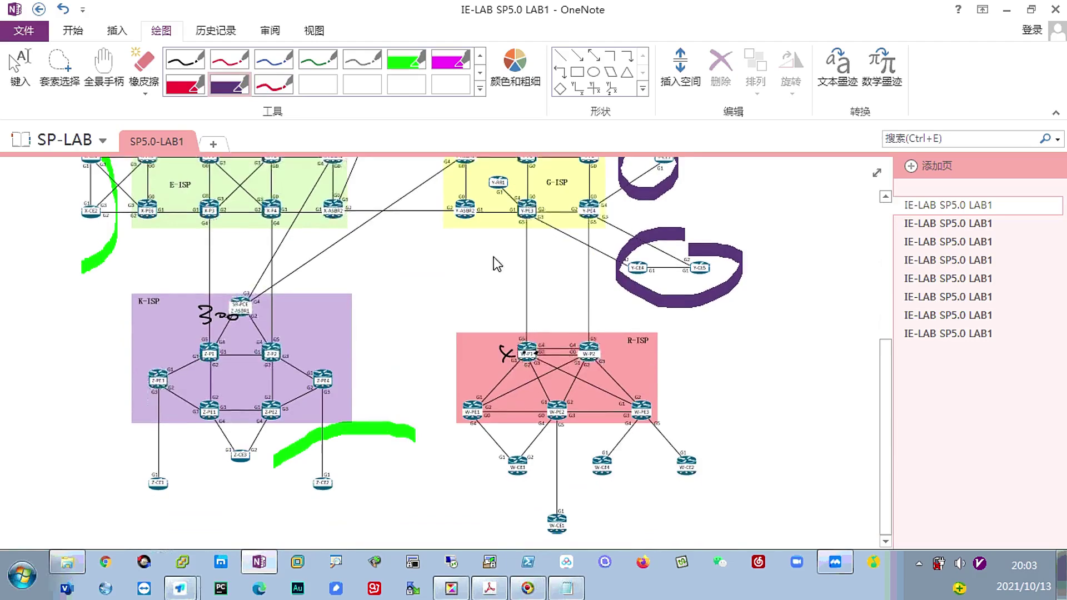
pyautogui.click(185, 84)
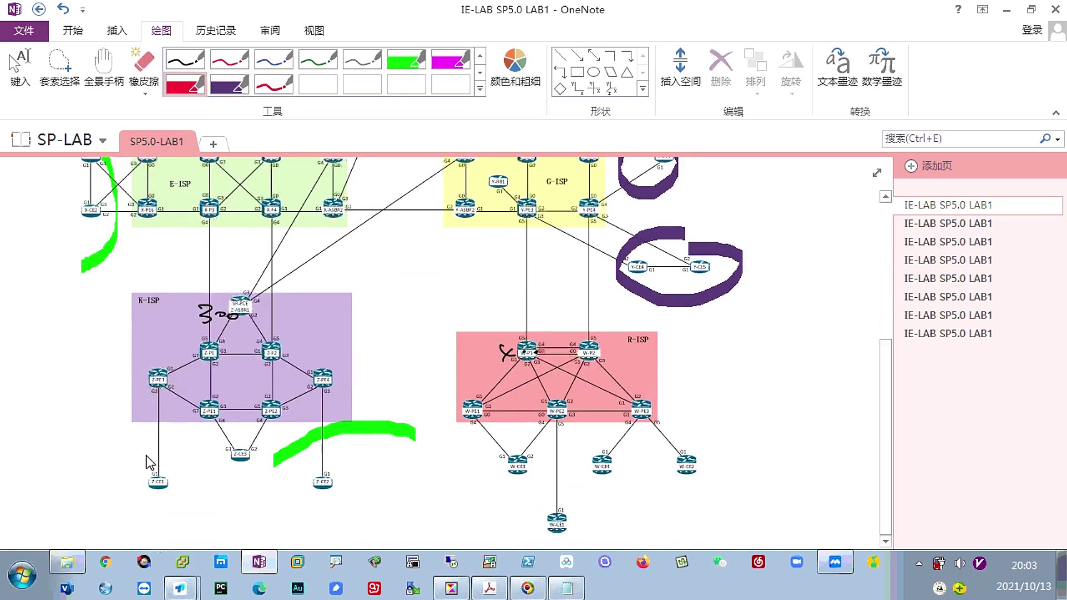
pyautogui.moveTo(133, 442); pyautogui.dragTo(138, 446)
pyautogui.moveTo(225, 417); pyautogui.dragTo(229, 420)
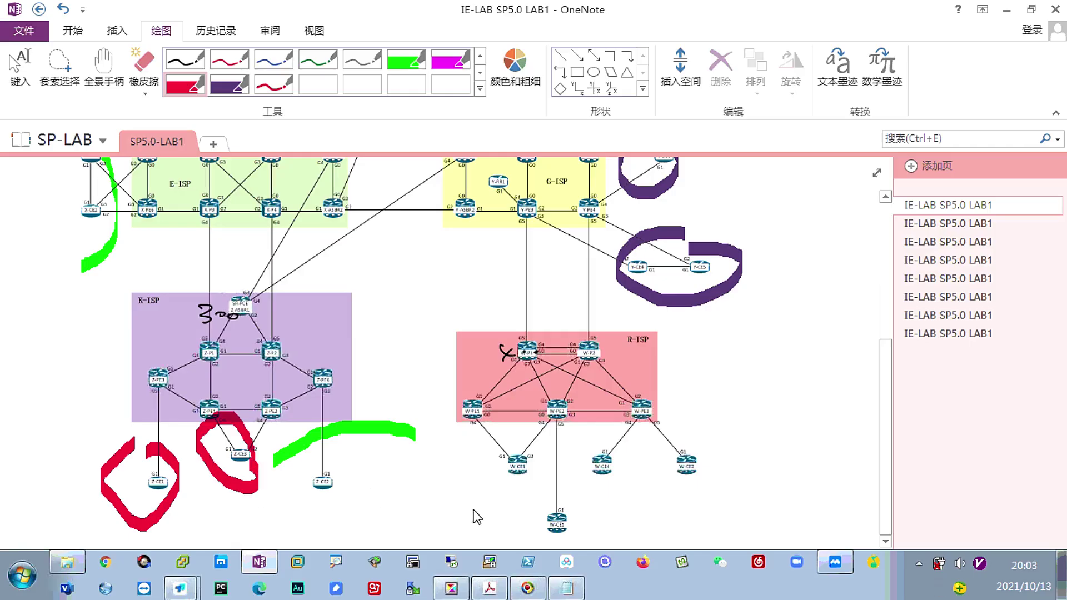
# Mark customer routers W-CE1 through W-CE4 with the magenta highlighter
pyautogui.click(451, 60)
pyautogui.moveTo(513, 442); pyautogui.dragTo(515, 447)
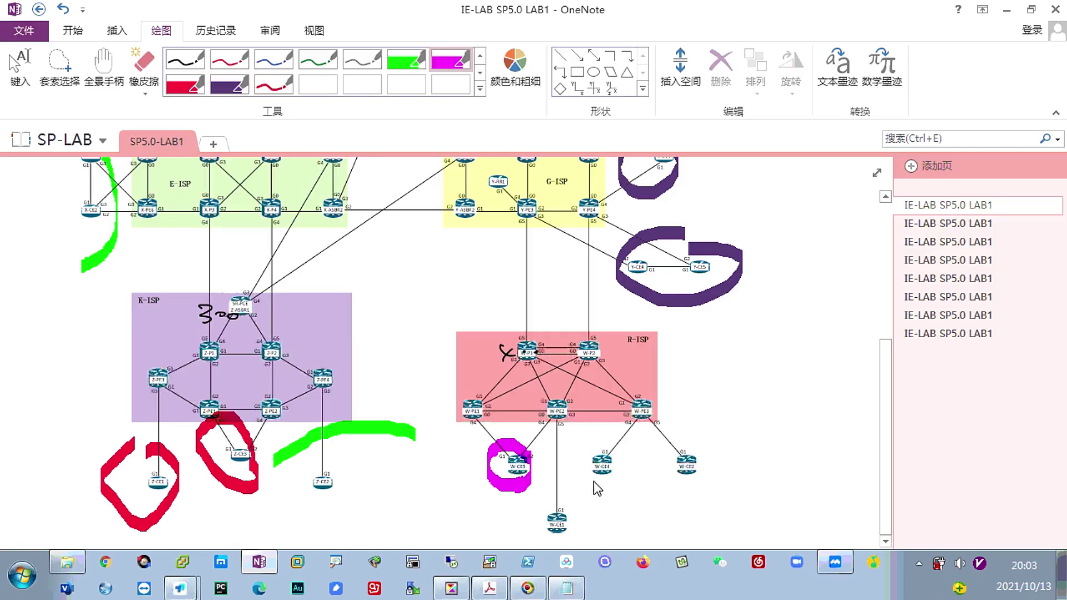
pyautogui.moveTo(626, 446); pyautogui.dragTo(611, 496)
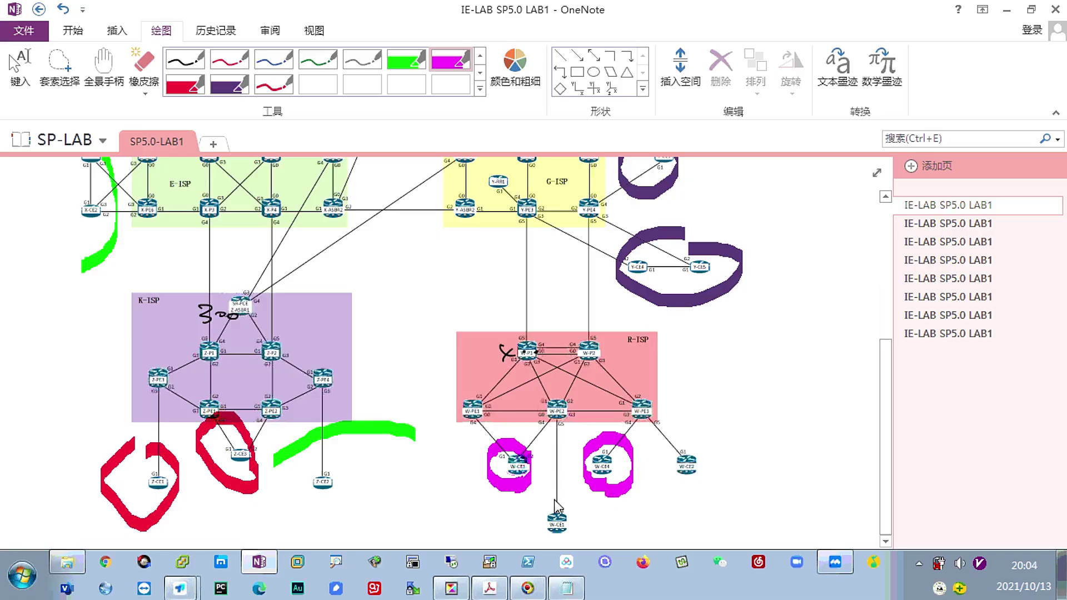
pyautogui.moveTo(592, 501); pyautogui.dragTo(546, 507)
pyautogui.moveTo(712, 431); pyautogui.dragTo(659, 492)
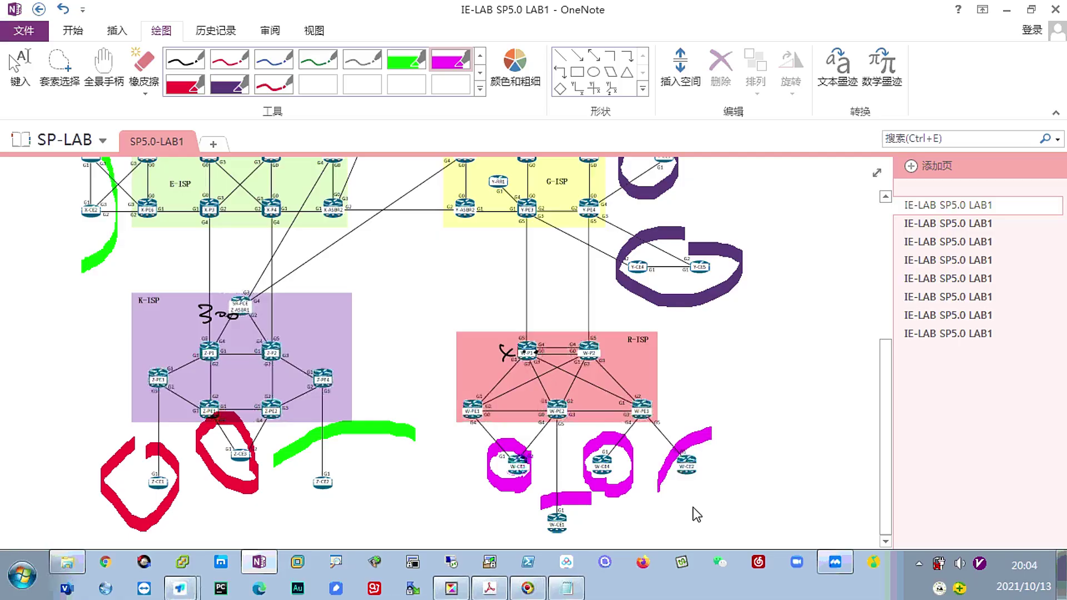
pyautogui.scroll(1, 678, 407)
pyautogui.scroll(-1, 679, 408)
pyautogui.scroll(3, 681, 416)
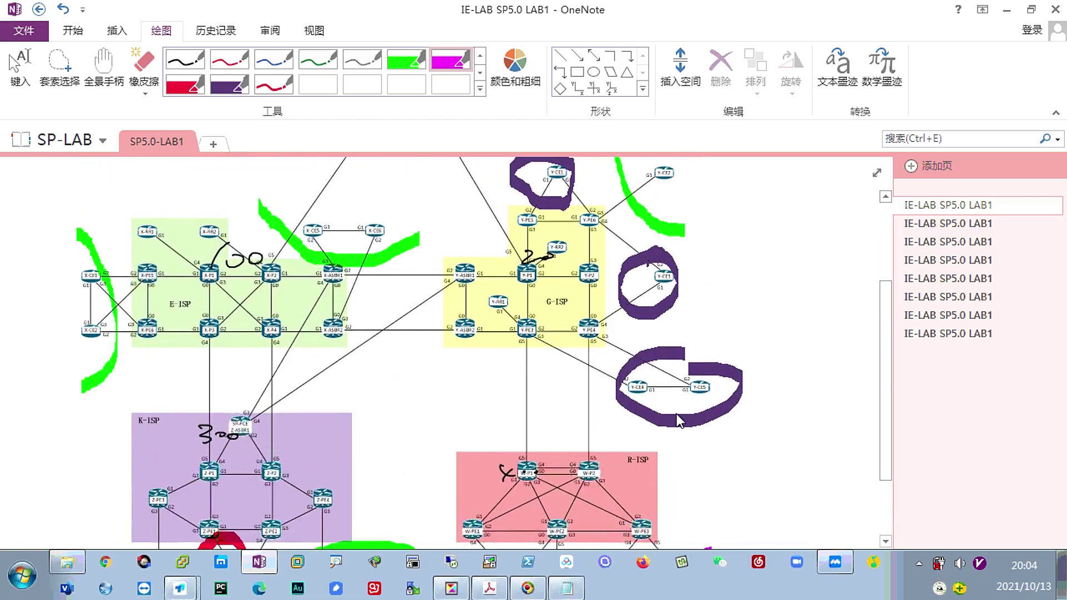
pyautogui.scroll(-2, 676, 414)
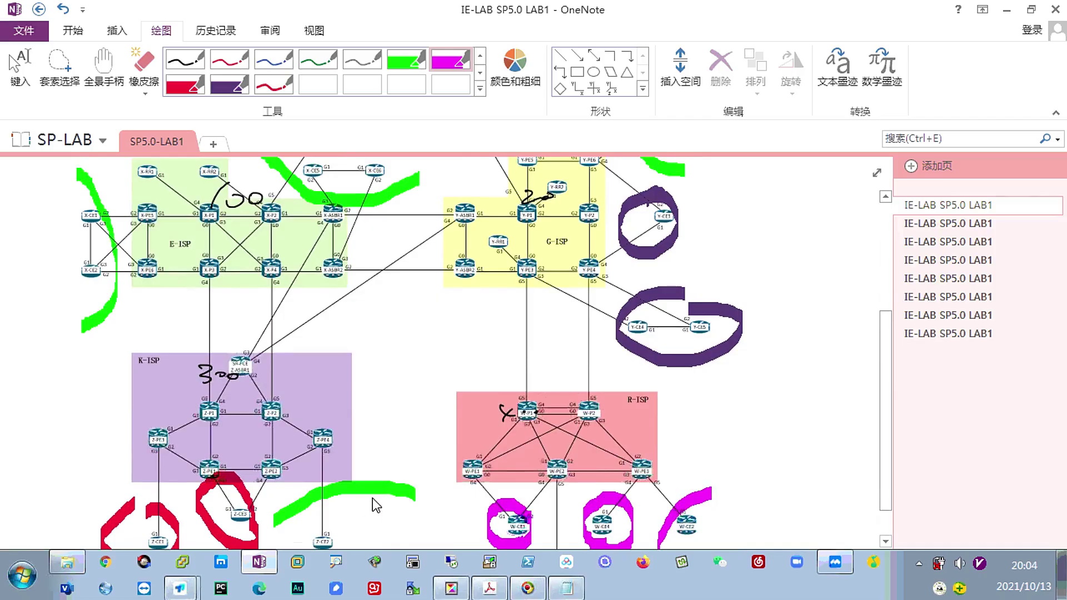
pyautogui.scroll(-2, 372, 498)
pyautogui.scroll(2, 373, 498)
pyautogui.scroll(2, 464, 415)
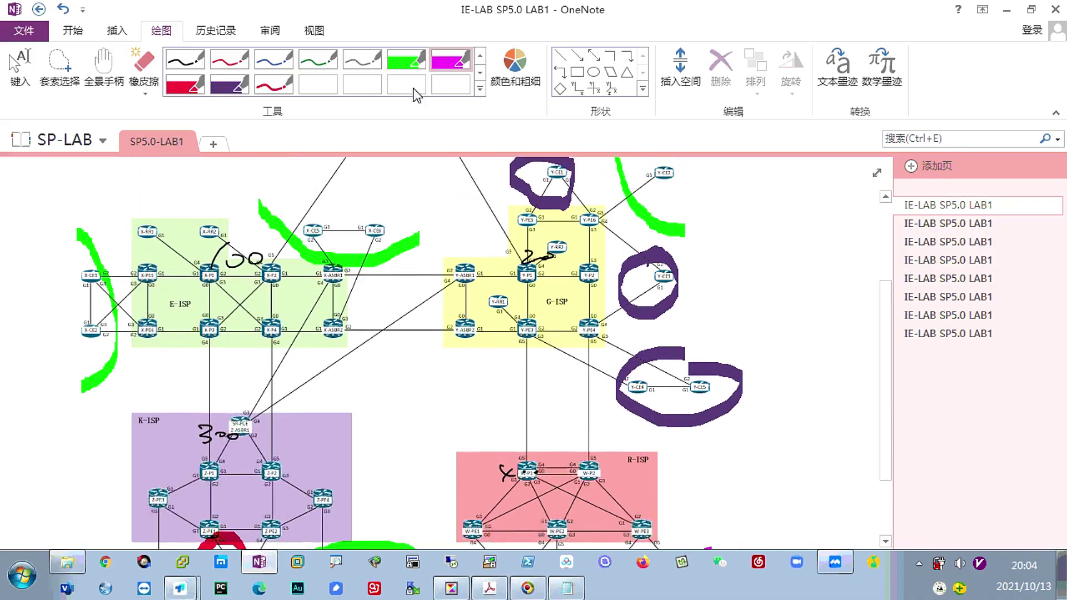
# Draw thick purple loops around the left and E-ISP green strokes, beside G-ISP and under K-ISP
pyautogui.click(139, 62)
pyautogui.moveTo(542, 179)
pyautogui.mouseDown()
pyautogui.moveTo(651, 283)
pyautogui.moveTo(684, 383)
pyautogui.mouseUp()
pyautogui.scroll(-3, 653, 403)
pyautogui.scroll(-1, 628, 399)
pyautogui.moveTo(389, 414); pyautogui.dragTo(291, 446)
pyautogui.moveTo(347, 422); pyautogui.dragTo(134, 483)
pyautogui.scroll(3, 333, 421)
pyautogui.scroll(3, 333, 421)
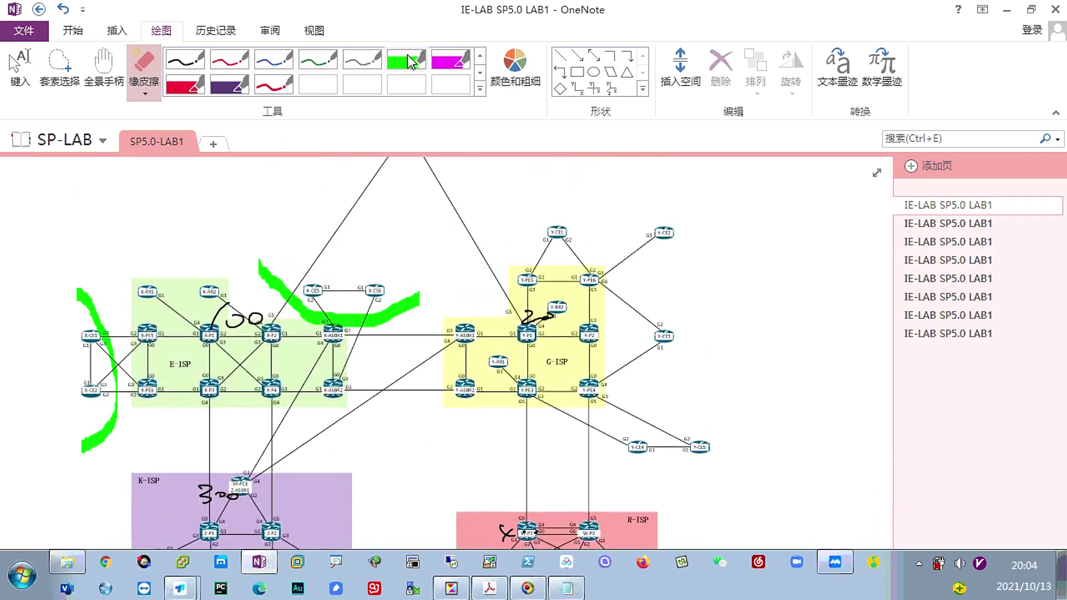
pyautogui.click(229, 83)
pyautogui.moveTo(112, 207); pyautogui.dragTo(126, 217)
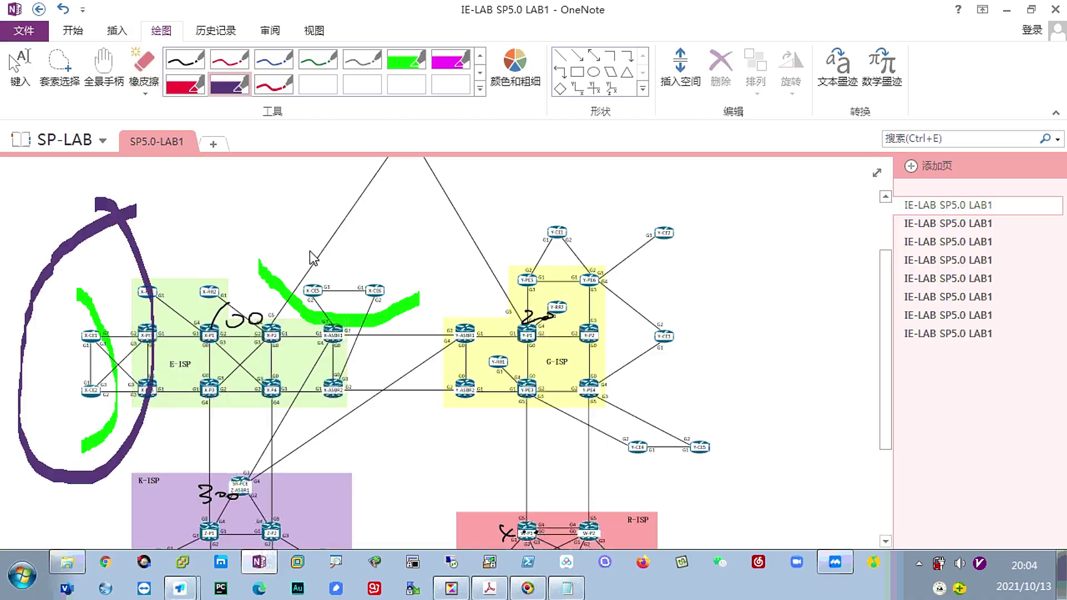
pyautogui.moveTo(267, 217); pyautogui.dragTo(300, 242)
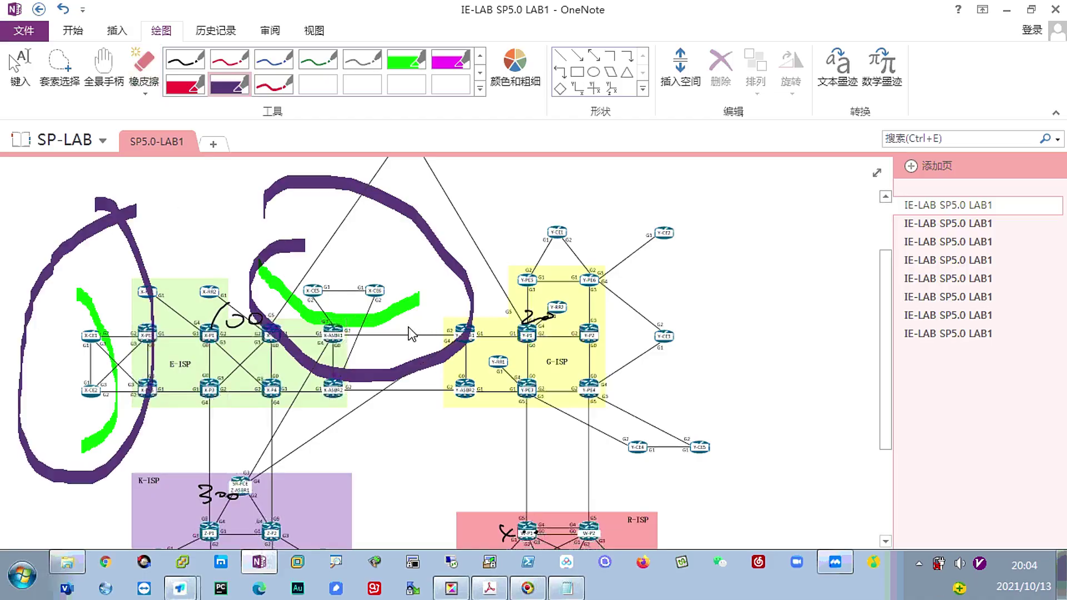
pyautogui.moveTo(631, 207)
pyautogui.mouseDown()
pyautogui.moveTo(607, 273)
pyautogui.moveTo(701, 417)
pyautogui.mouseUp()
pyautogui.scroll(-5, 706, 423)
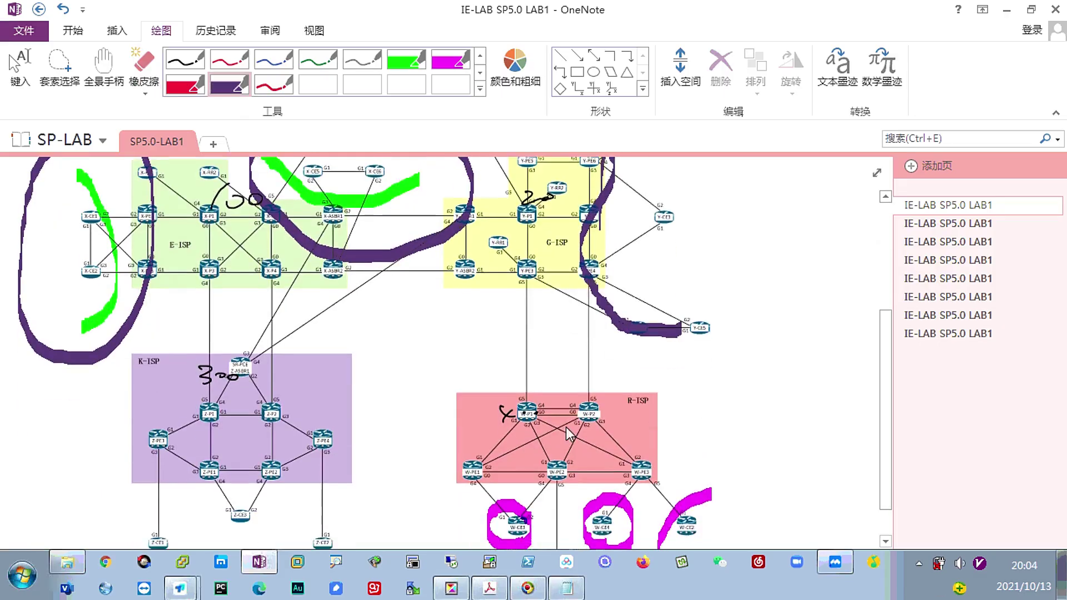
pyautogui.moveTo(118, 457); pyautogui.dragTo(402, 496)
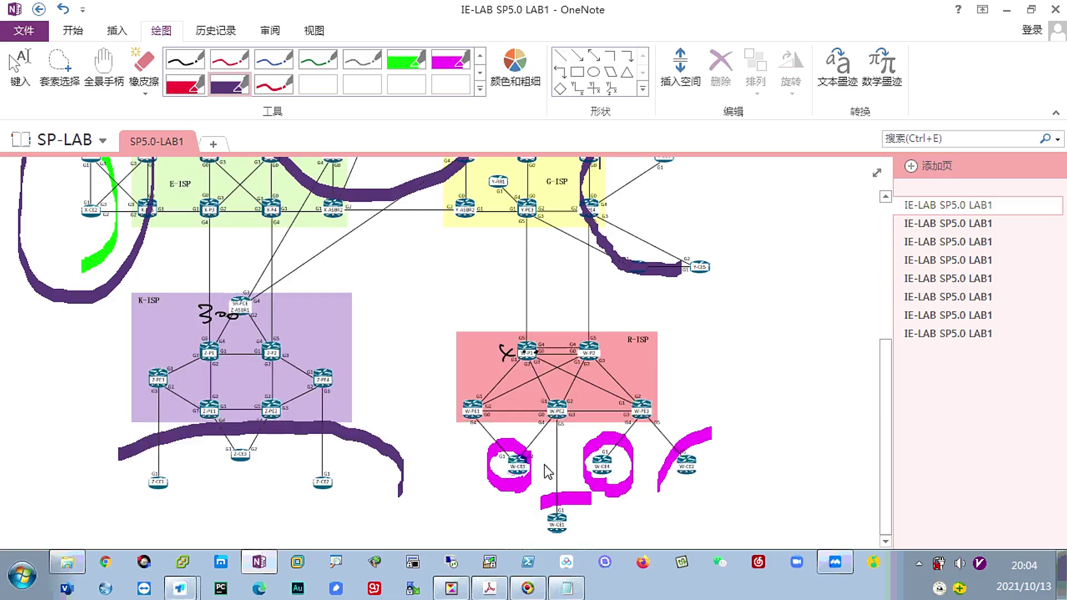
pyautogui.moveTo(519, 488); pyautogui.dragTo(480, 481)
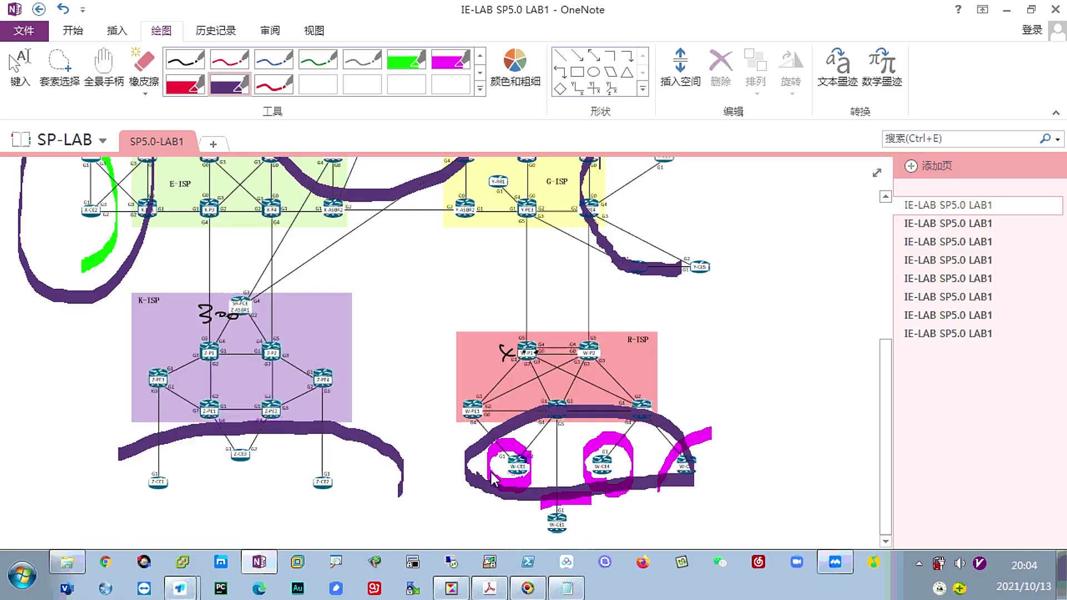
# Erase the purple loop and magenta circles below R-ISP, plus the X mark by W-P1
pyautogui.click(144, 71)
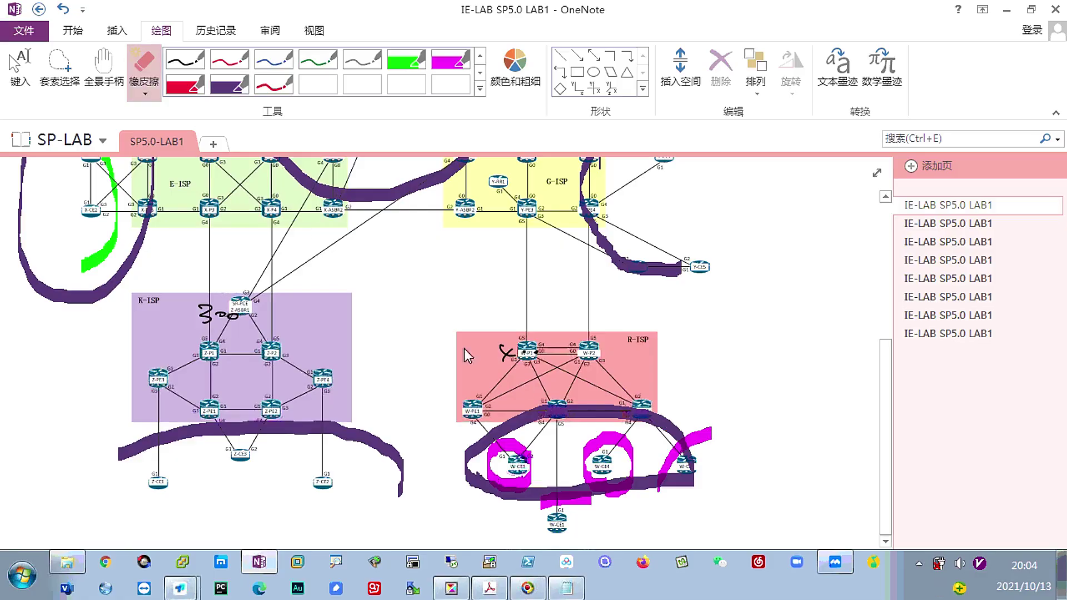
pyautogui.moveTo(511, 417); pyautogui.dragTo(692, 466)
pyautogui.moveTo(508, 458)
pyautogui.mouseDown()
pyautogui.moveTo(618, 467)
pyautogui.moveTo(684, 450)
pyautogui.mouseUp()
pyautogui.moveTo(620, 495); pyautogui.dragTo(550, 502)
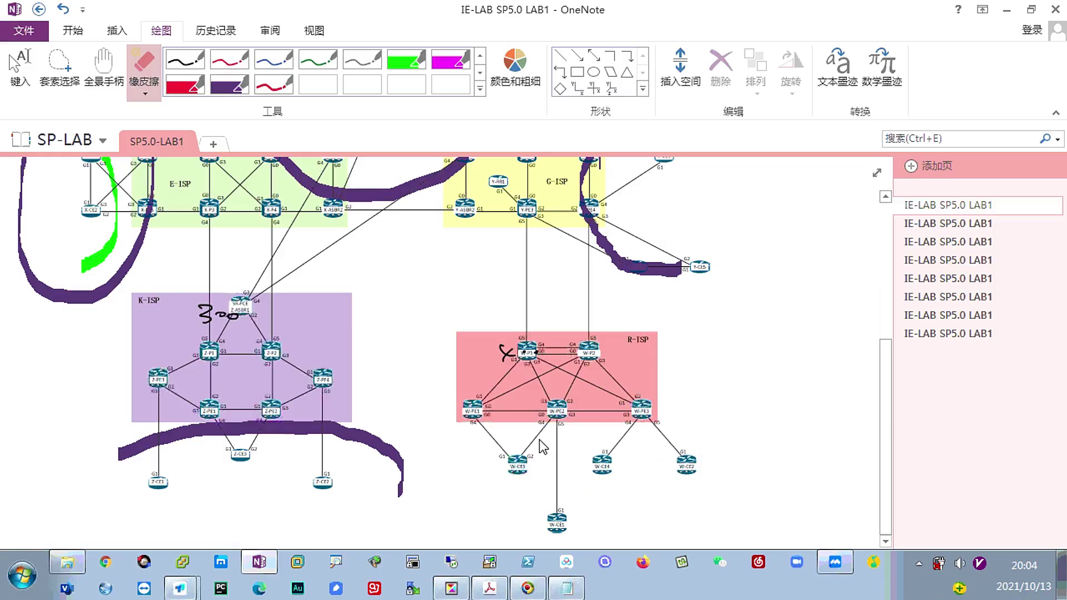
pyautogui.moveTo(500, 351); pyautogui.dragTo(512, 367)
pyautogui.scroll(2, 580, 467)
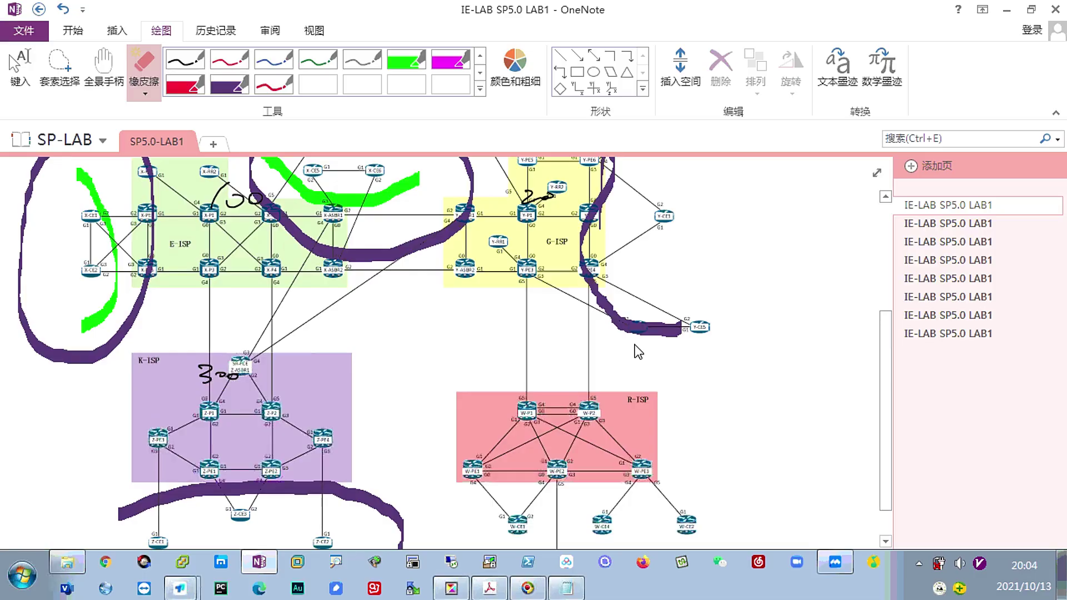
pyautogui.scroll(2, 638, 349)
# Erase the purple curve near G-ISP, the left oval and the handwritten number
pyautogui.click(400, 317)
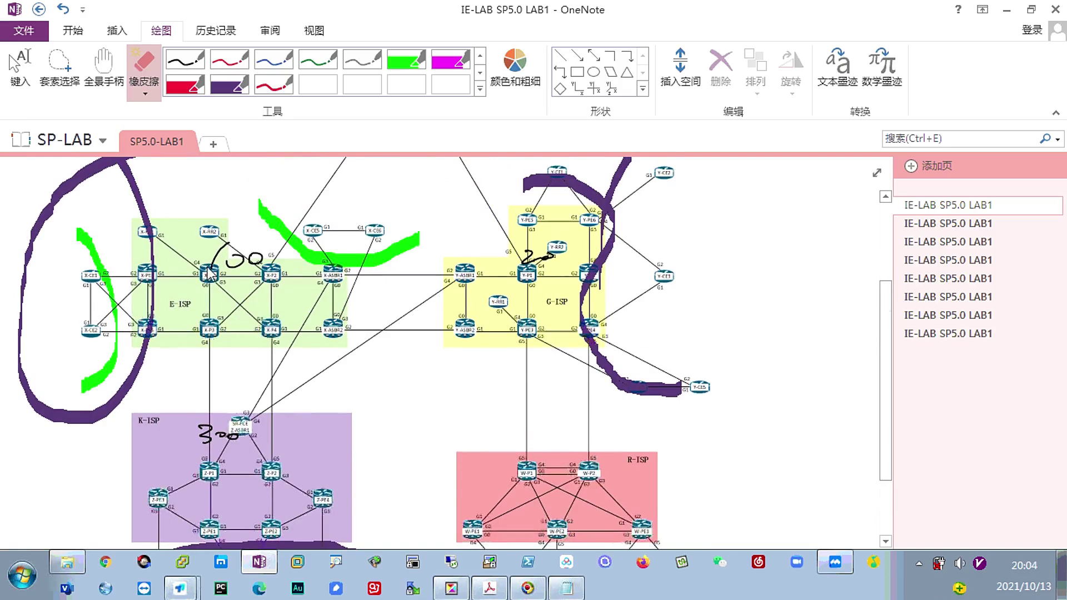
pyautogui.moveTo(114, 224); pyautogui.dragTo(100, 334)
pyautogui.moveTo(233, 261); pyautogui.dragTo(334, 242)
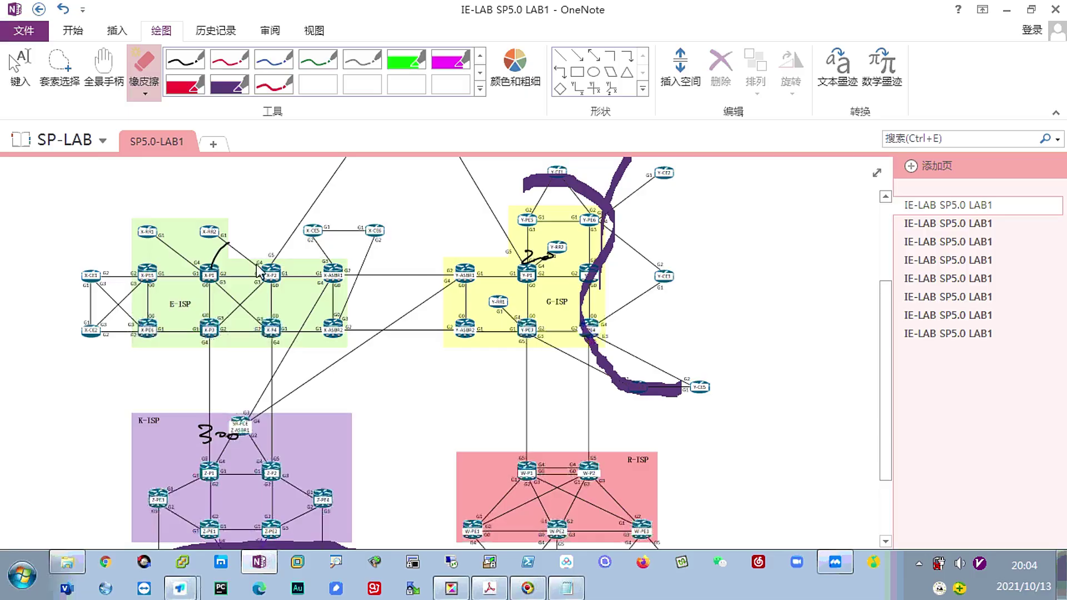
# Erase the black arc near X-P1, then circle E-ISP and core routers Z-P1/Z-P2 in green
pyautogui.click(223, 250)
pyautogui.click(406, 60)
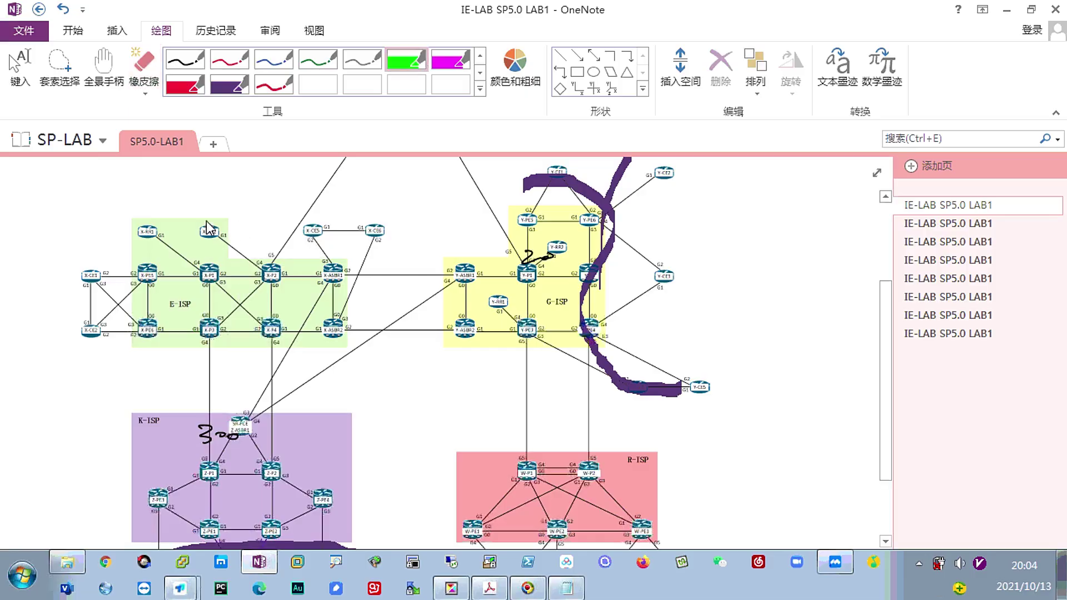
pyautogui.moveTo(198, 223); pyautogui.dragTo(164, 206)
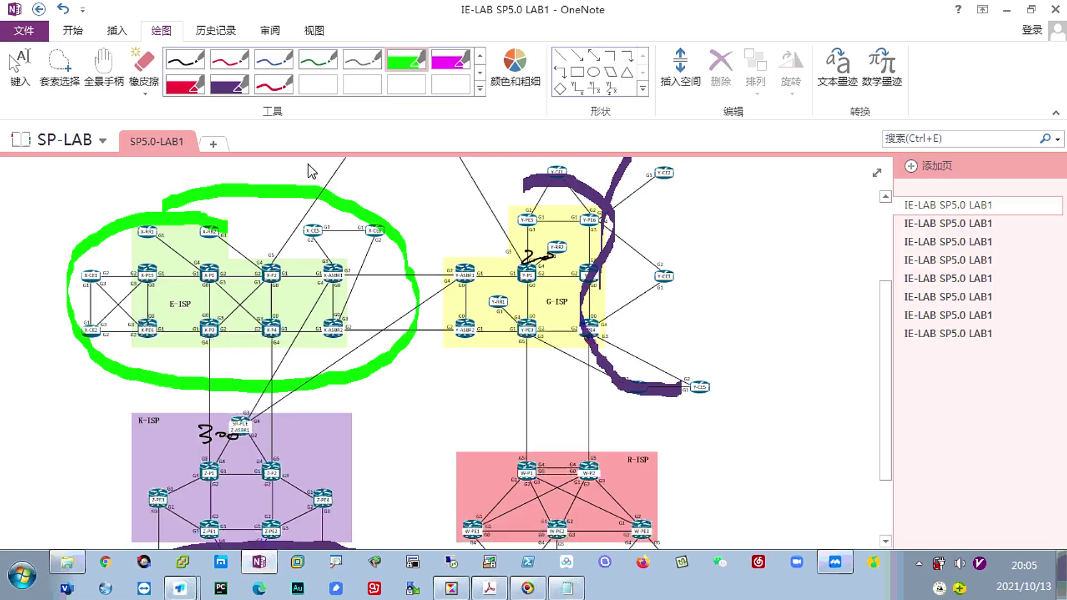
pyautogui.scroll(-3, 309, 250)
pyautogui.scroll(-2, 308, 333)
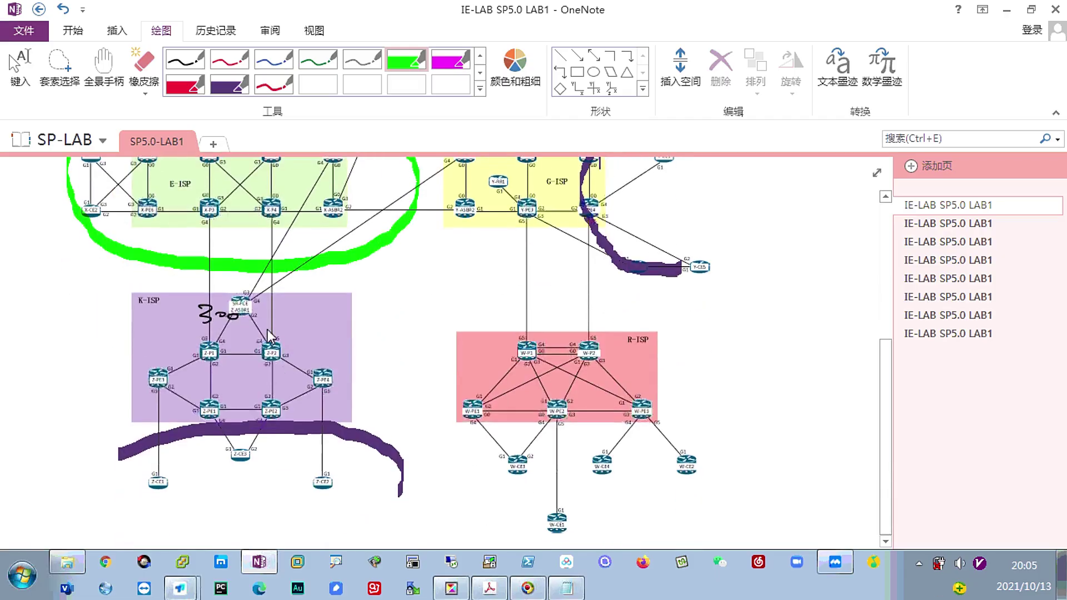
pyautogui.moveTo(304, 390); pyautogui.dragTo(301, 393)
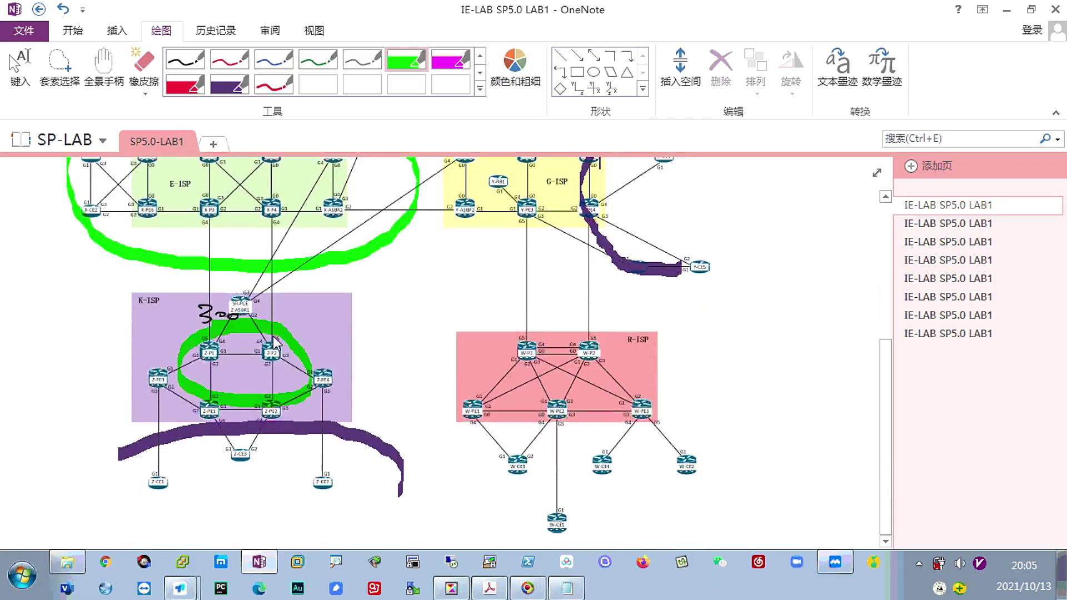
pyautogui.moveTo(278, 343); pyautogui.dragTo(356, 291)
pyautogui.moveTo(278, 294); pyautogui.dragTo(305, 340)
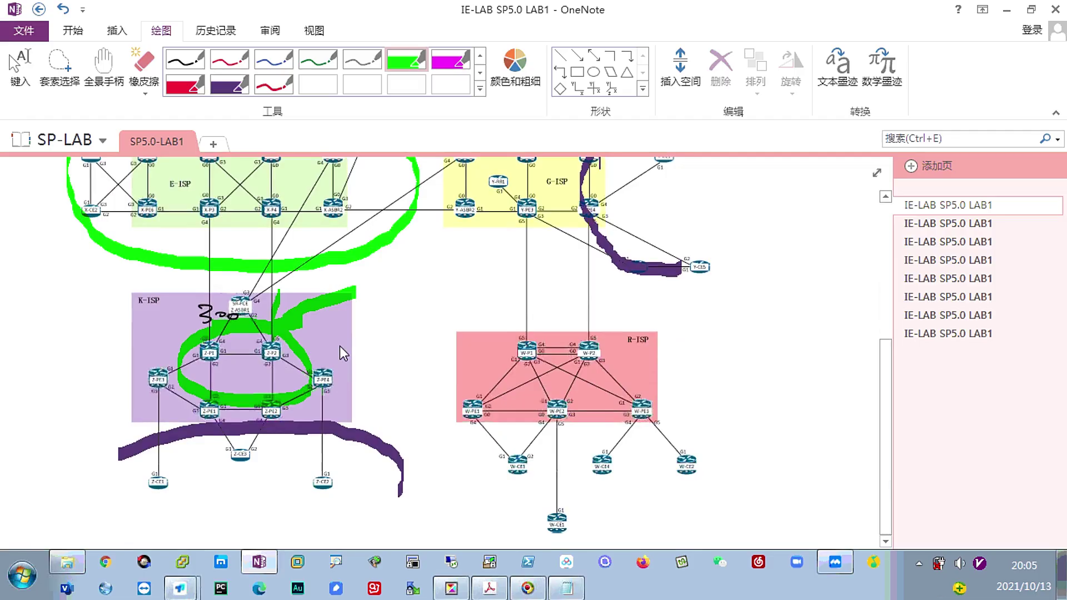
pyautogui.scroll(3, 340, 345)
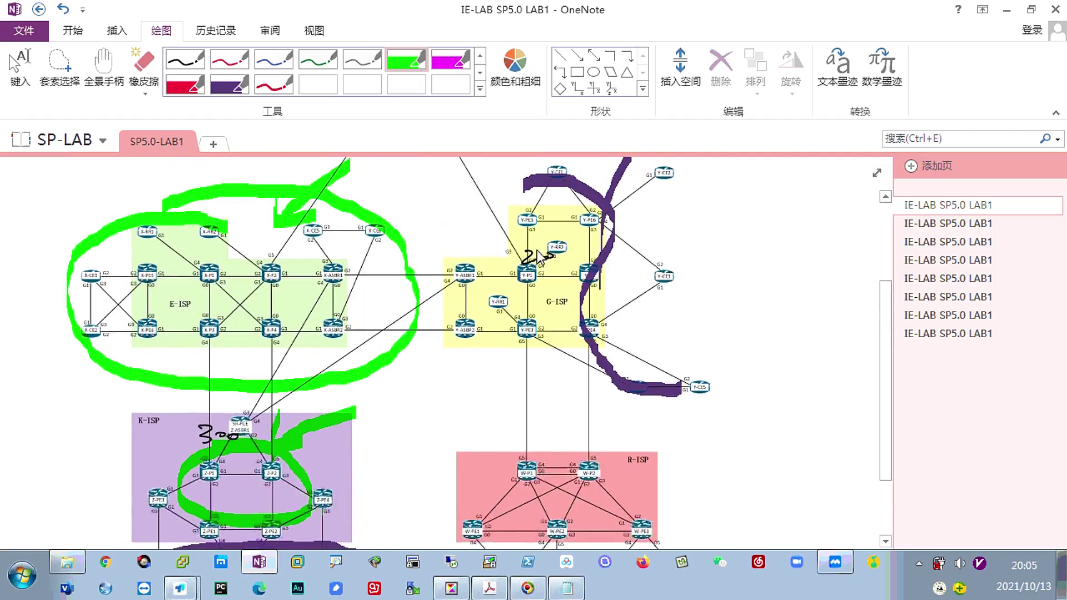
# Loop green highlighter around the G-ISP region and the R-ISP core routers
pyautogui.moveTo(492, 227); pyautogui.dragTo(507, 331)
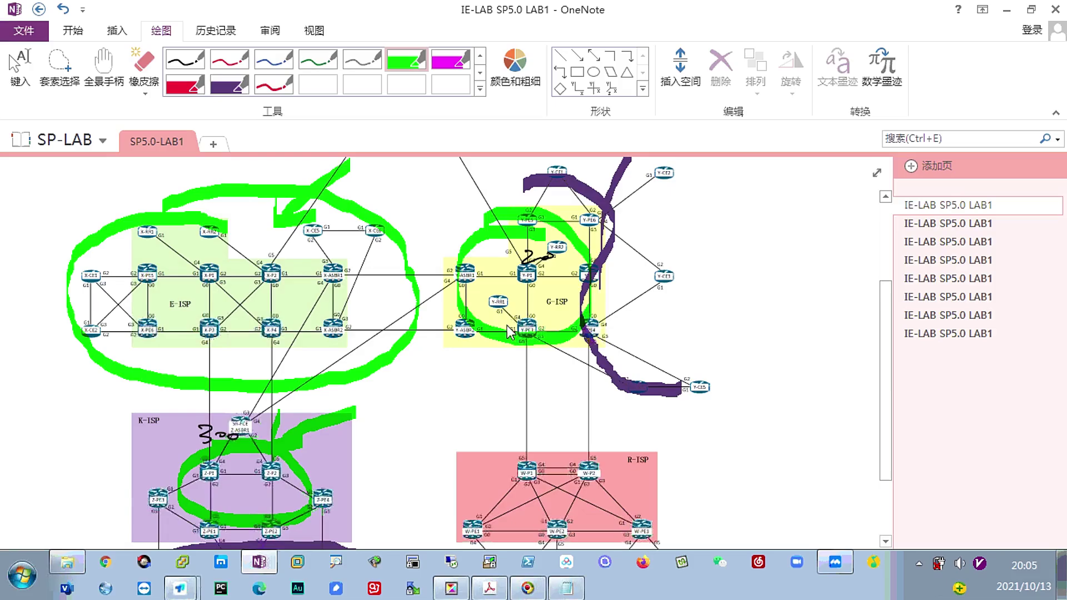
pyautogui.scroll(-3, 507, 325)
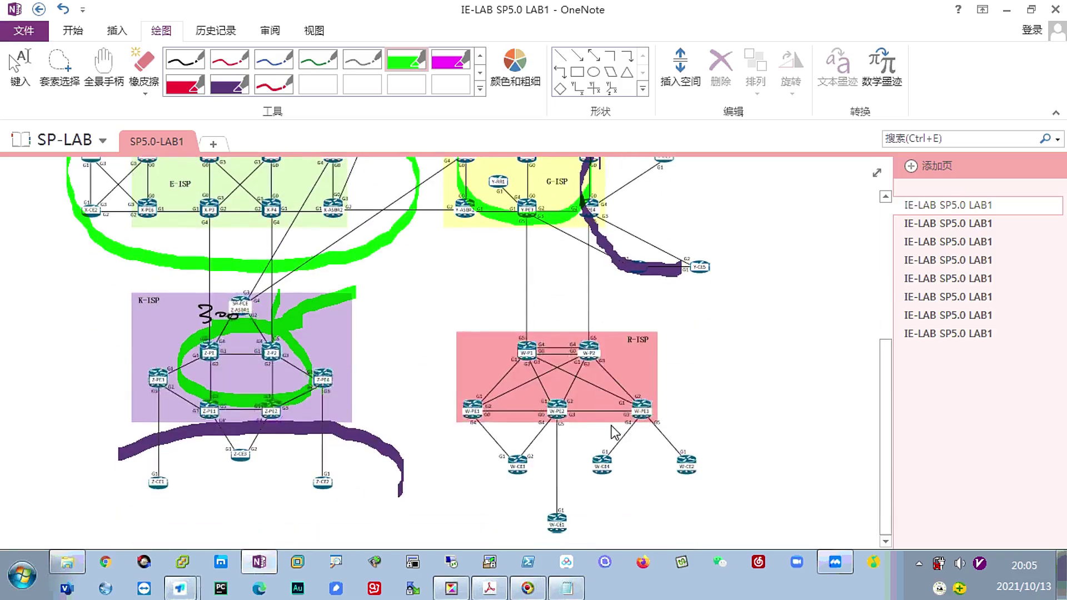
pyautogui.moveTo(633, 377); pyautogui.dragTo(575, 410)
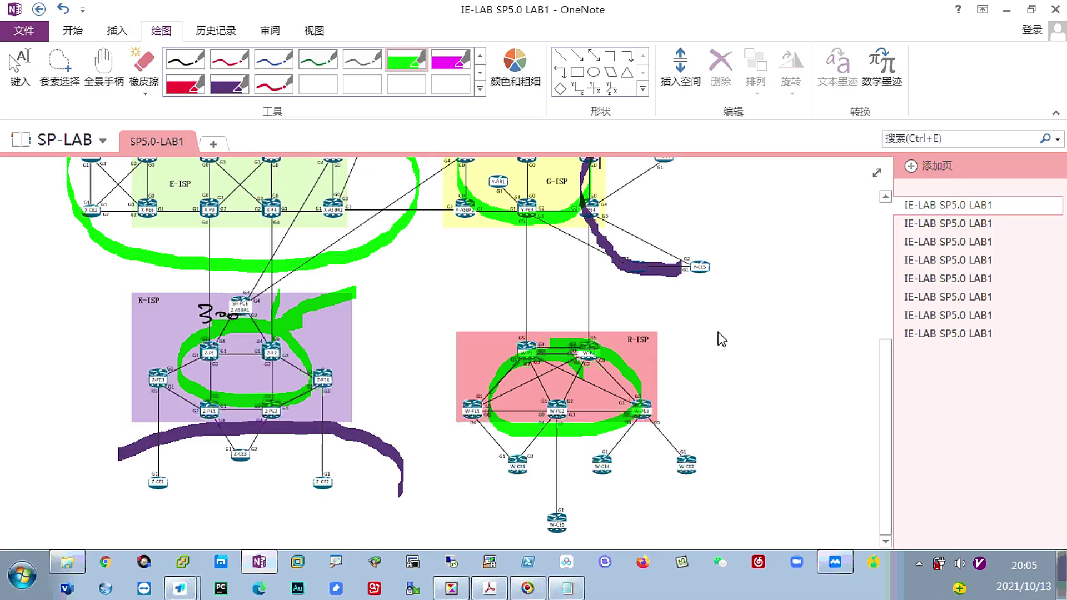
pyautogui.moveTo(717, 332); pyautogui.dragTo(586, 366)
pyautogui.scroll(5, 634, 390)
pyautogui.scroll(-3, 420, 287)
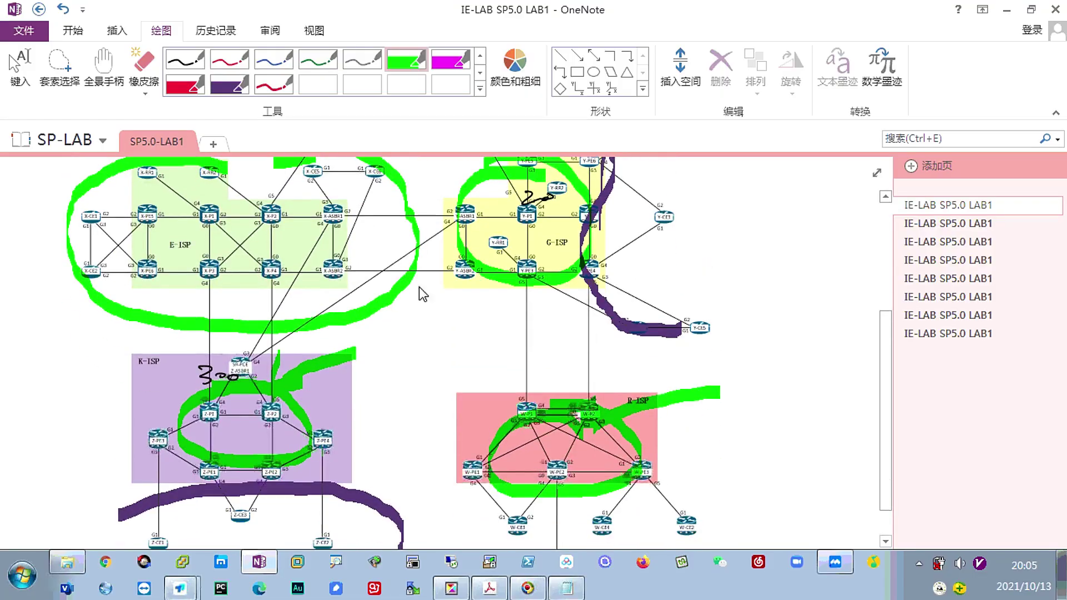
pyautogui.click(143, 66)
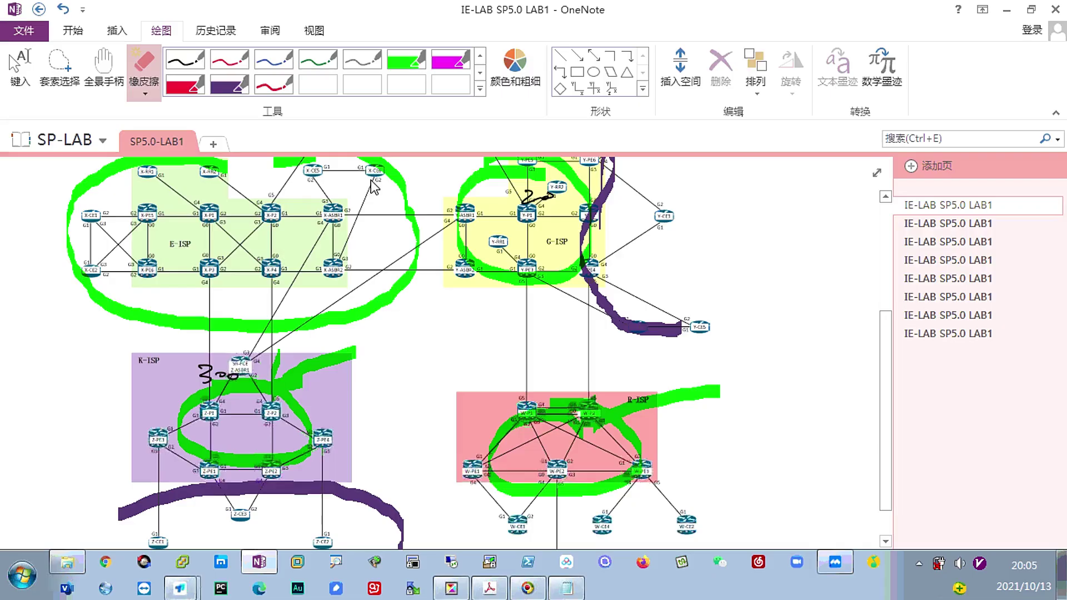
# Erase the green circle around the E-ISP block
pyautogui.moveTo(409, 180); pyautogui.dragTo(282, 240)
pyautogui.scroll(5, 329, 177)
pyautogui.moveTo(466, 209); pyautogui.dragTo(620, 301)
pyautogui.scroll(-5, 476, 262)
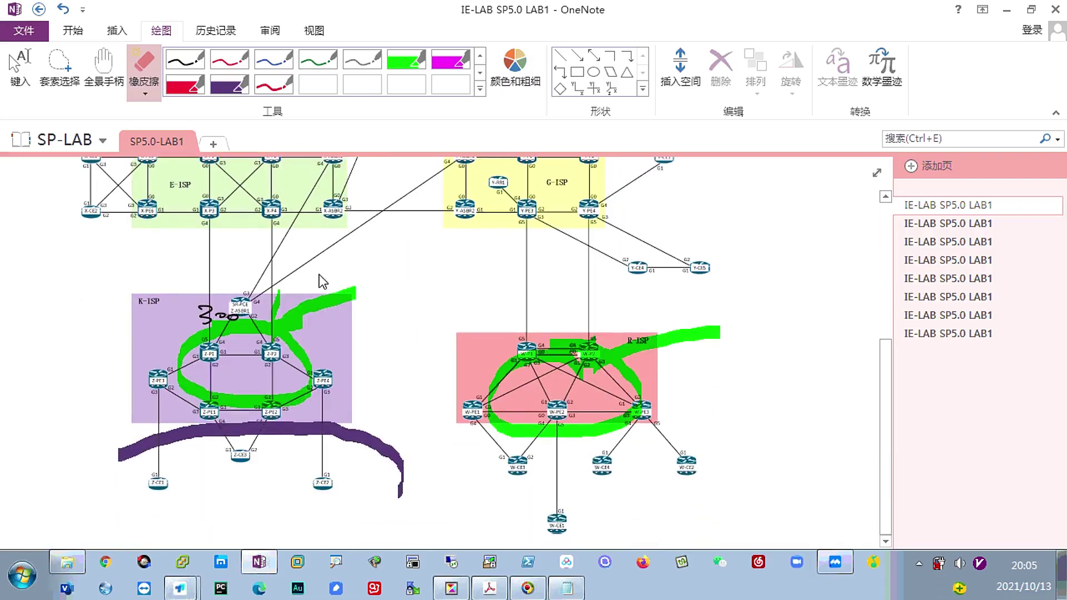
pyautogui.moveTo(242, 357); pyautogui.dragTo(233, 468)
pyautogui.moveTo(634, 366)
pyautogui.mouseDown()
pyautogui.moveTo(513, 368)
pyautogui.moveTo(634, 346)
pyautogui.mouseUp()
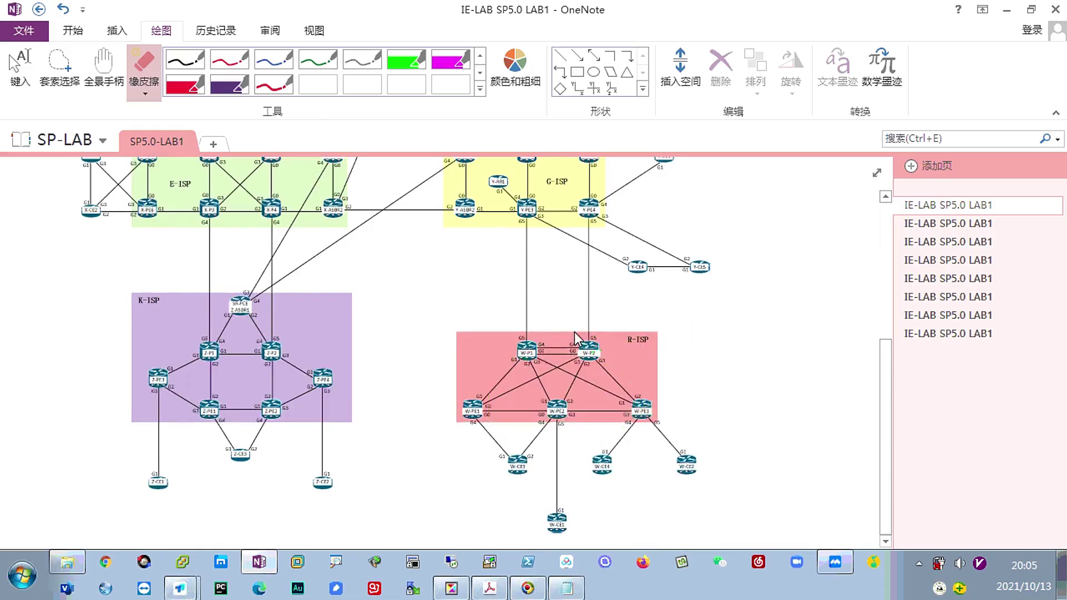
pyautogui.scroll(4, 577, 327)
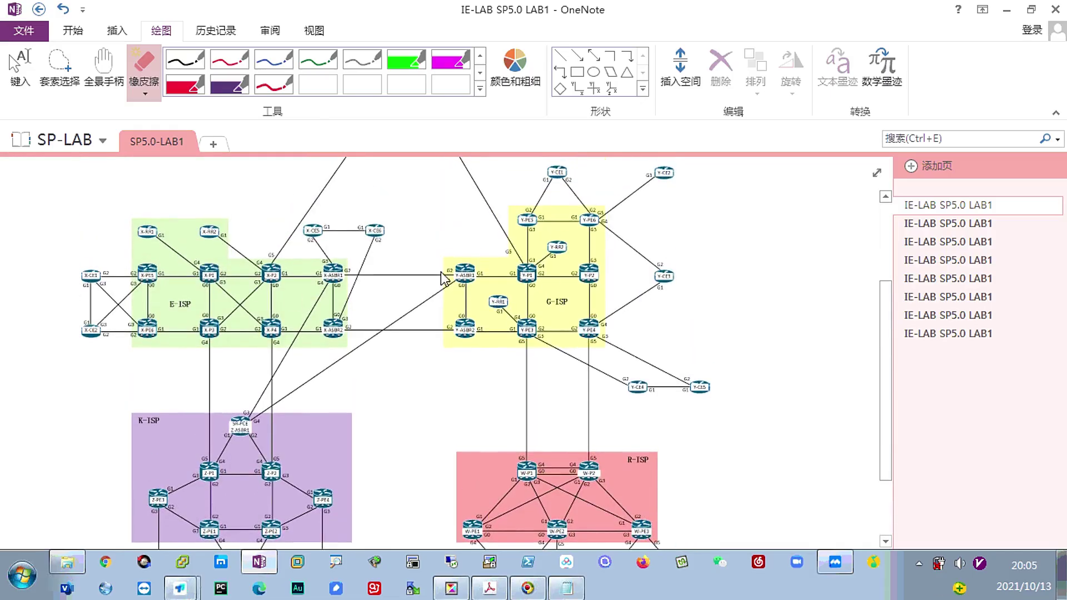